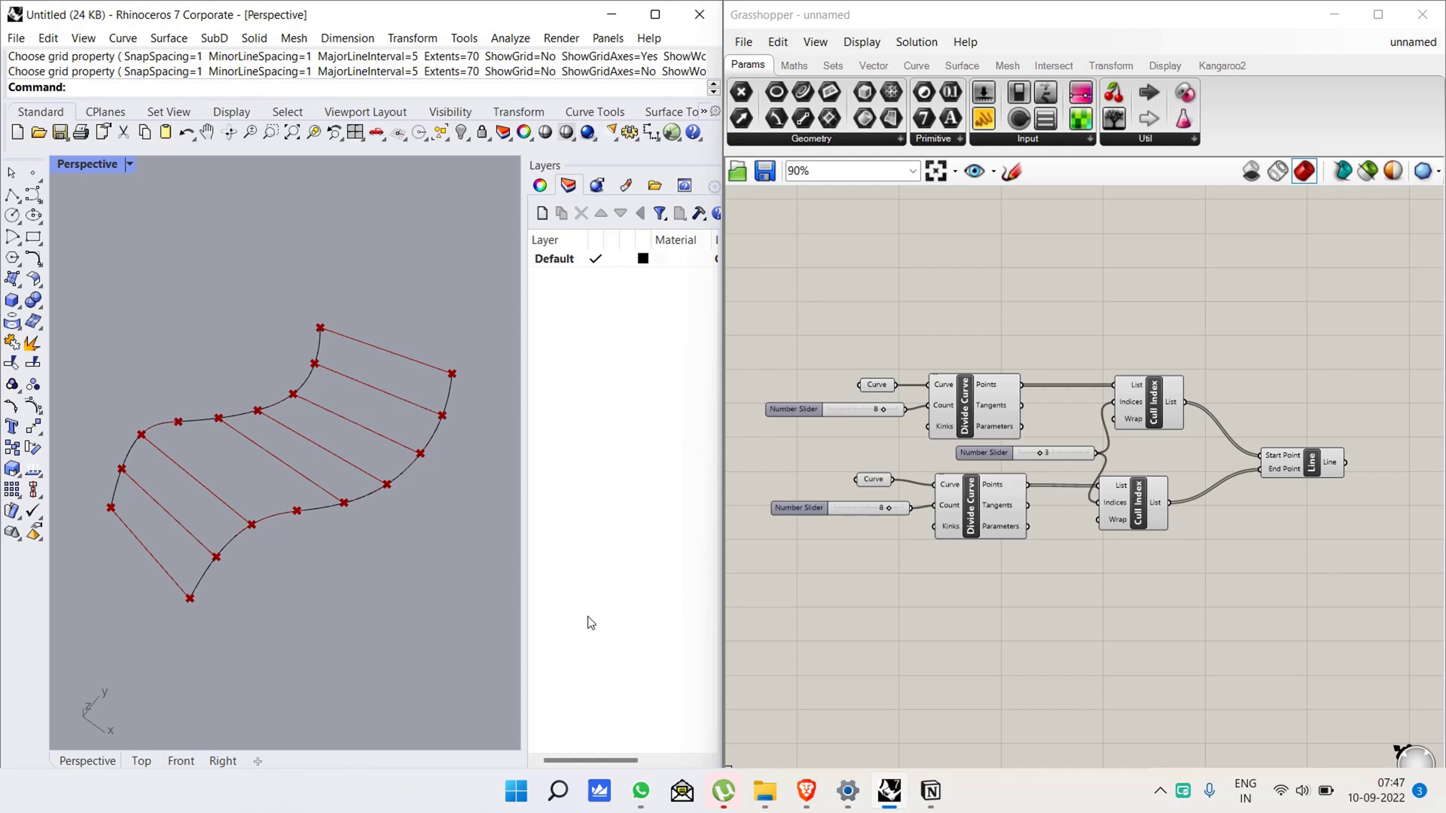
- Delete both Cull Index components, their index slider and the Line component
{"action": "left_click", "coordinate": [1160, 519]}
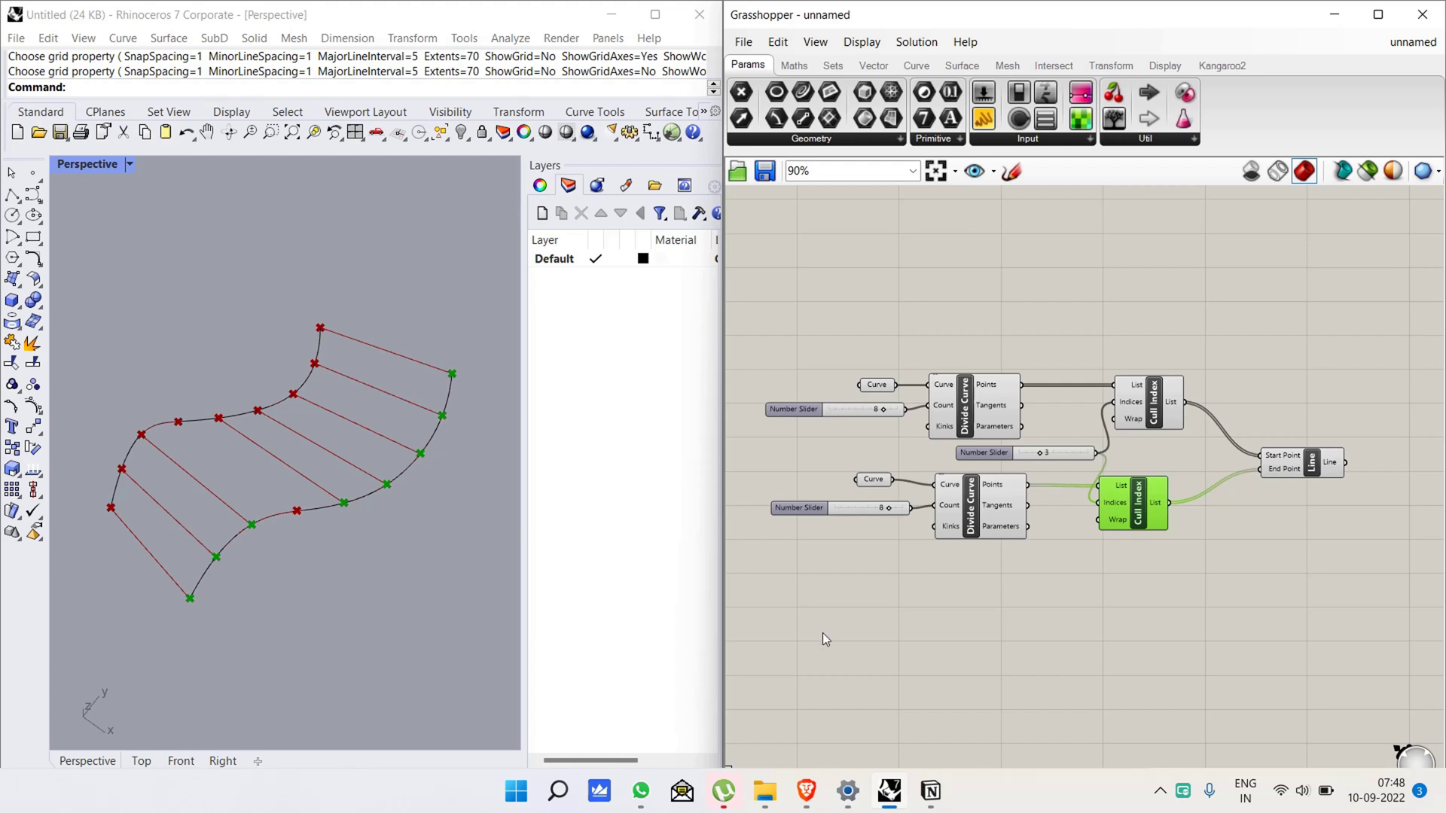
{"action": "left_click", "coordinate": [511, 619]}
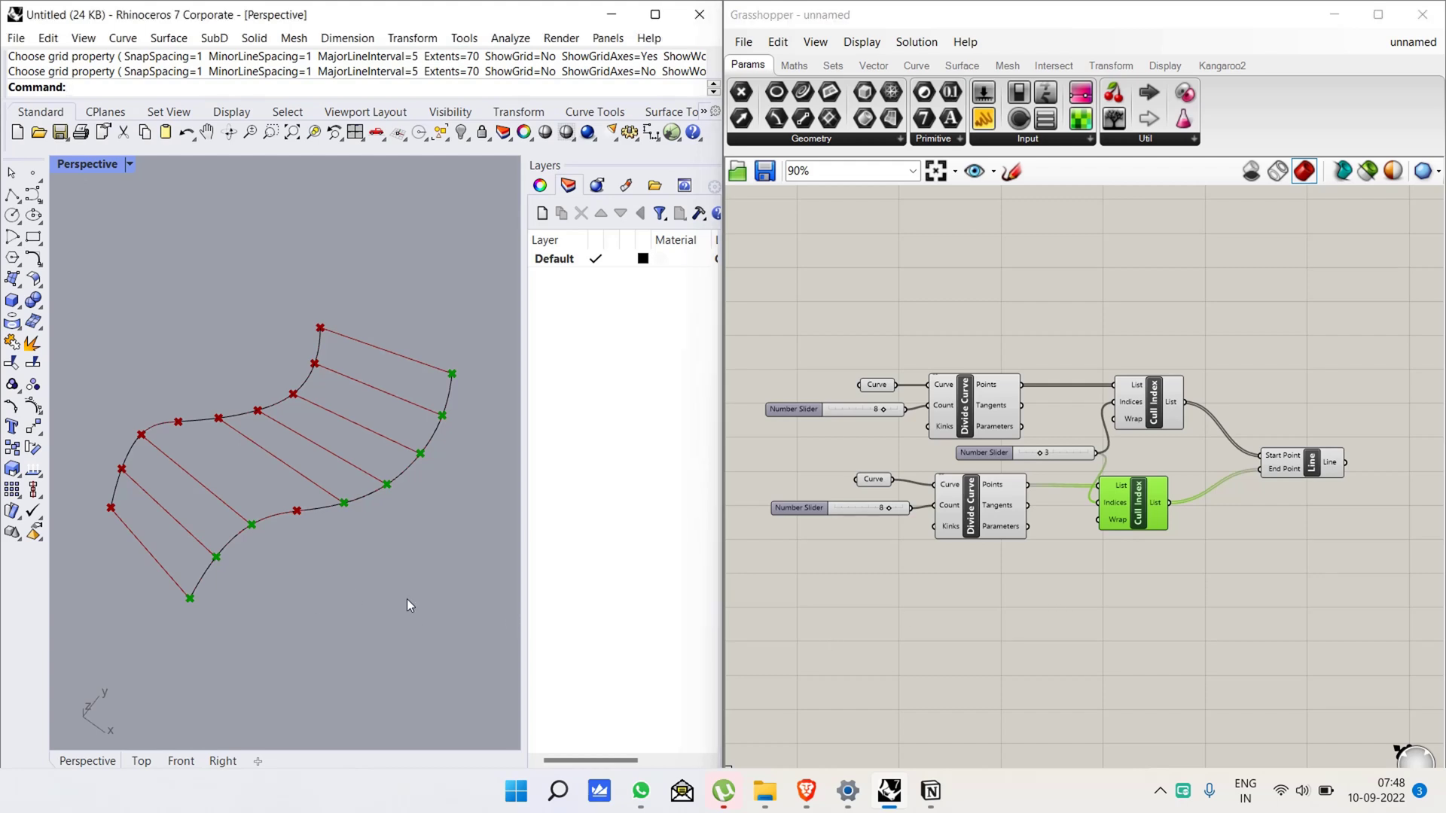
{"action": "left_click", "coordinate": [988, 589]}
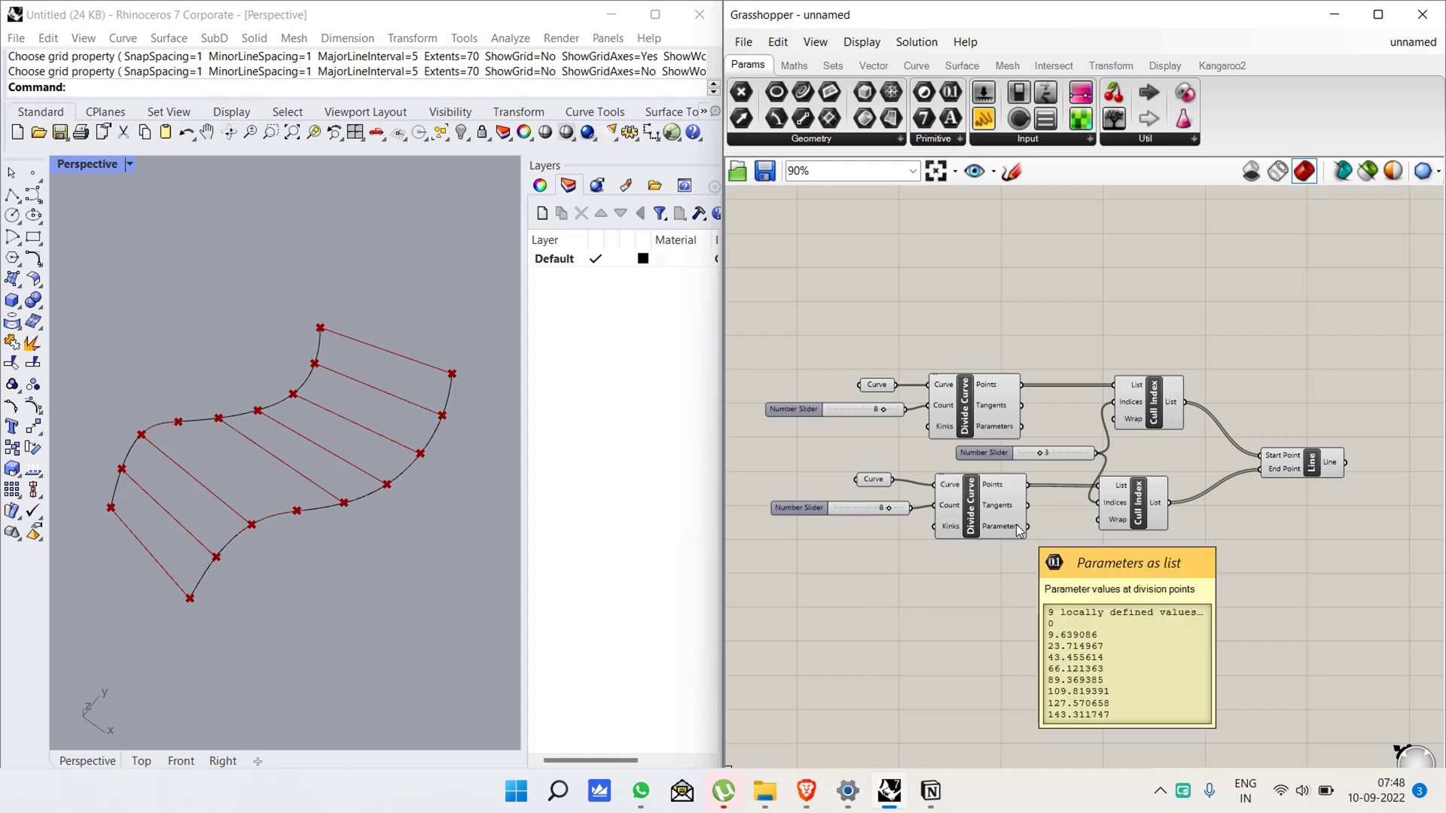
{"action": "left_click_drag", "start_coordinate": [1340, 563], "coordinate": [1095, 349]}
{"action": "key", "text": "Delete"}
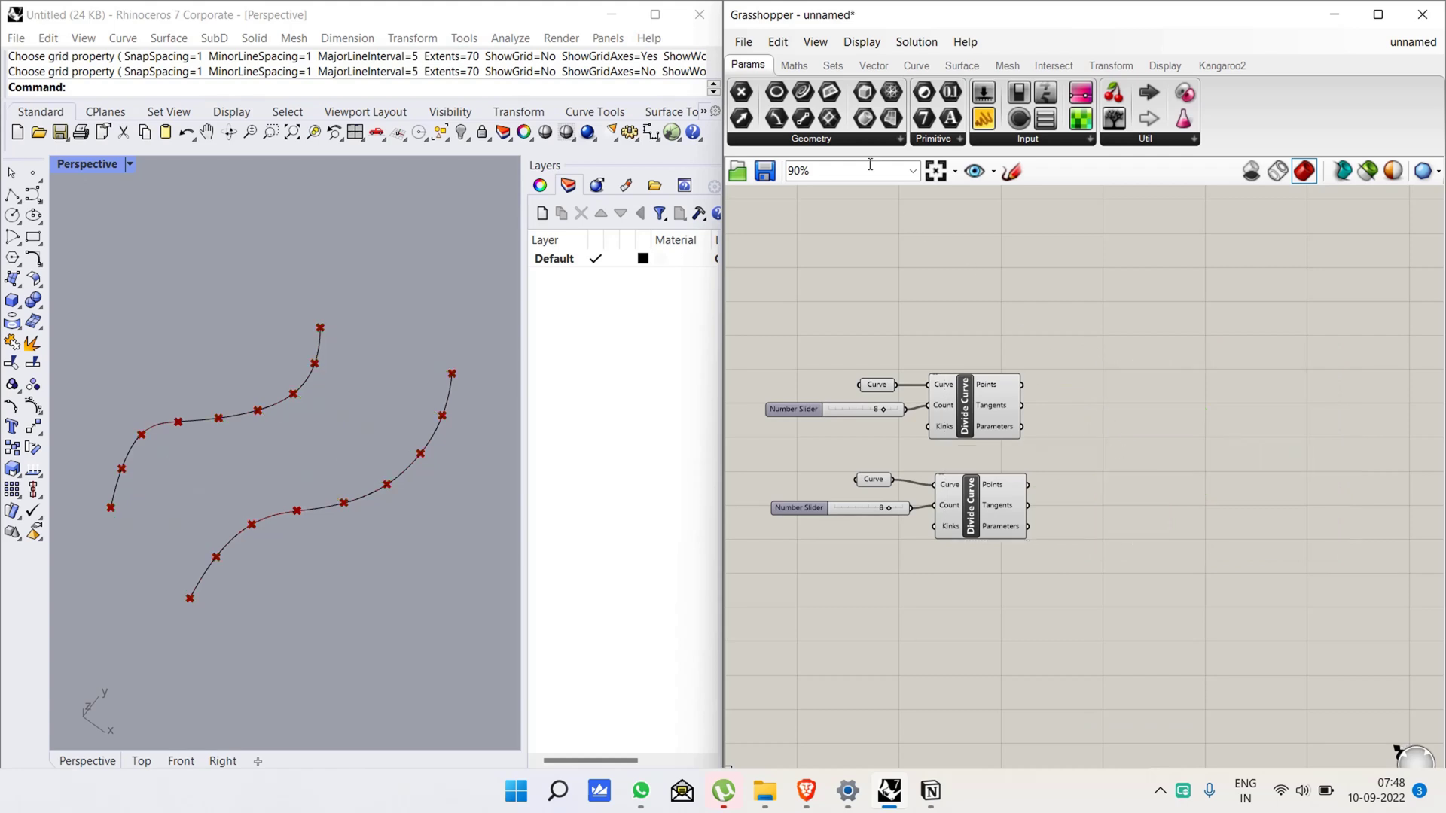
- Place a Cull Pattern component from Sets > Sequence beside the upper Divide Curve
{"action": "left_click", "coordinate": [833, 67]}
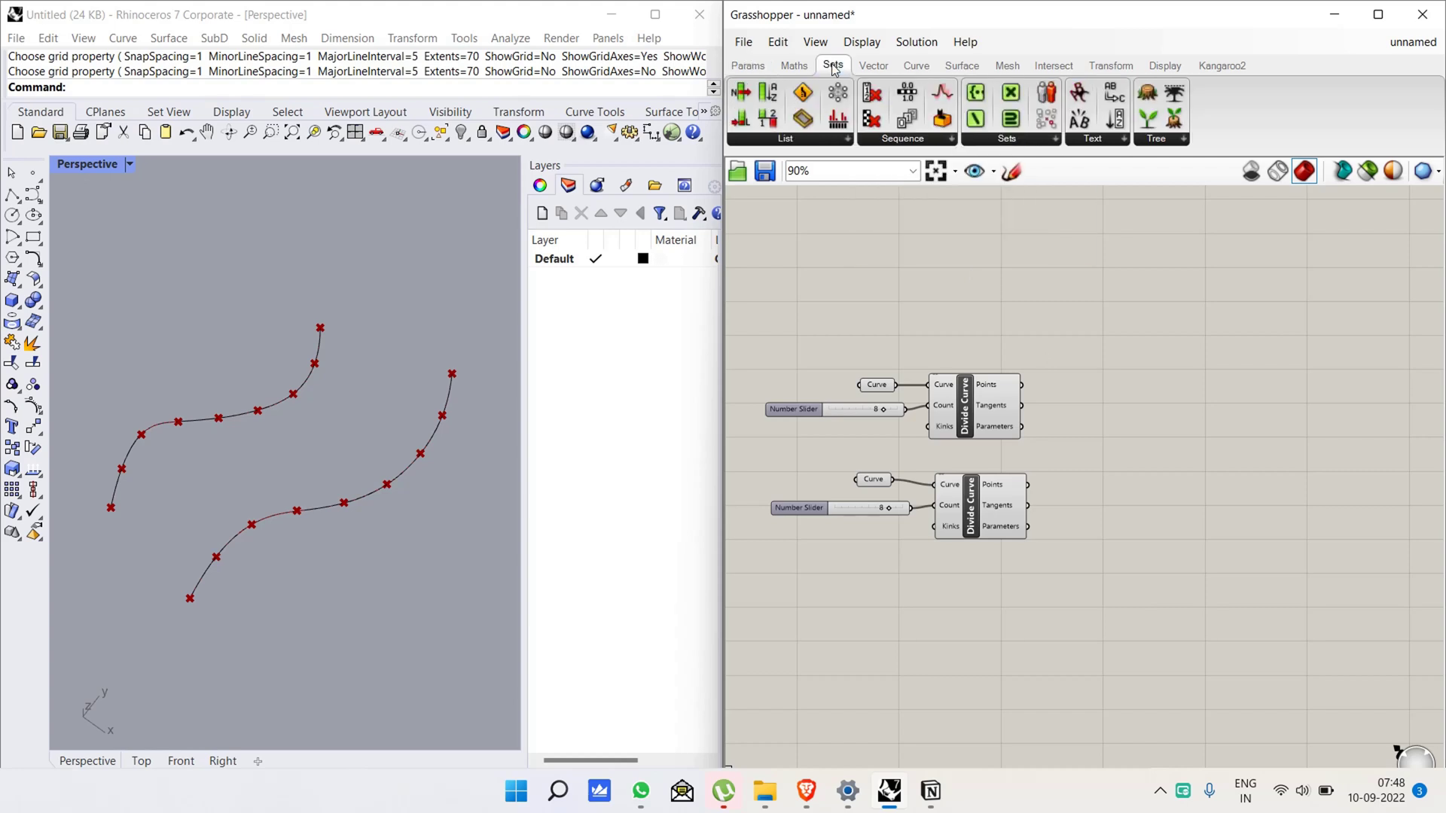
{"action": "left_click", "coordinate": [927, 139]}
{"action": "left_click", "coordinate": [926, 218]}
{"action": "left_click", "coordinate": [1114, 401]}
{"action": "left_click_drag", "start_coordinate": [1100, 399], "coordinate": [1119, 398]}
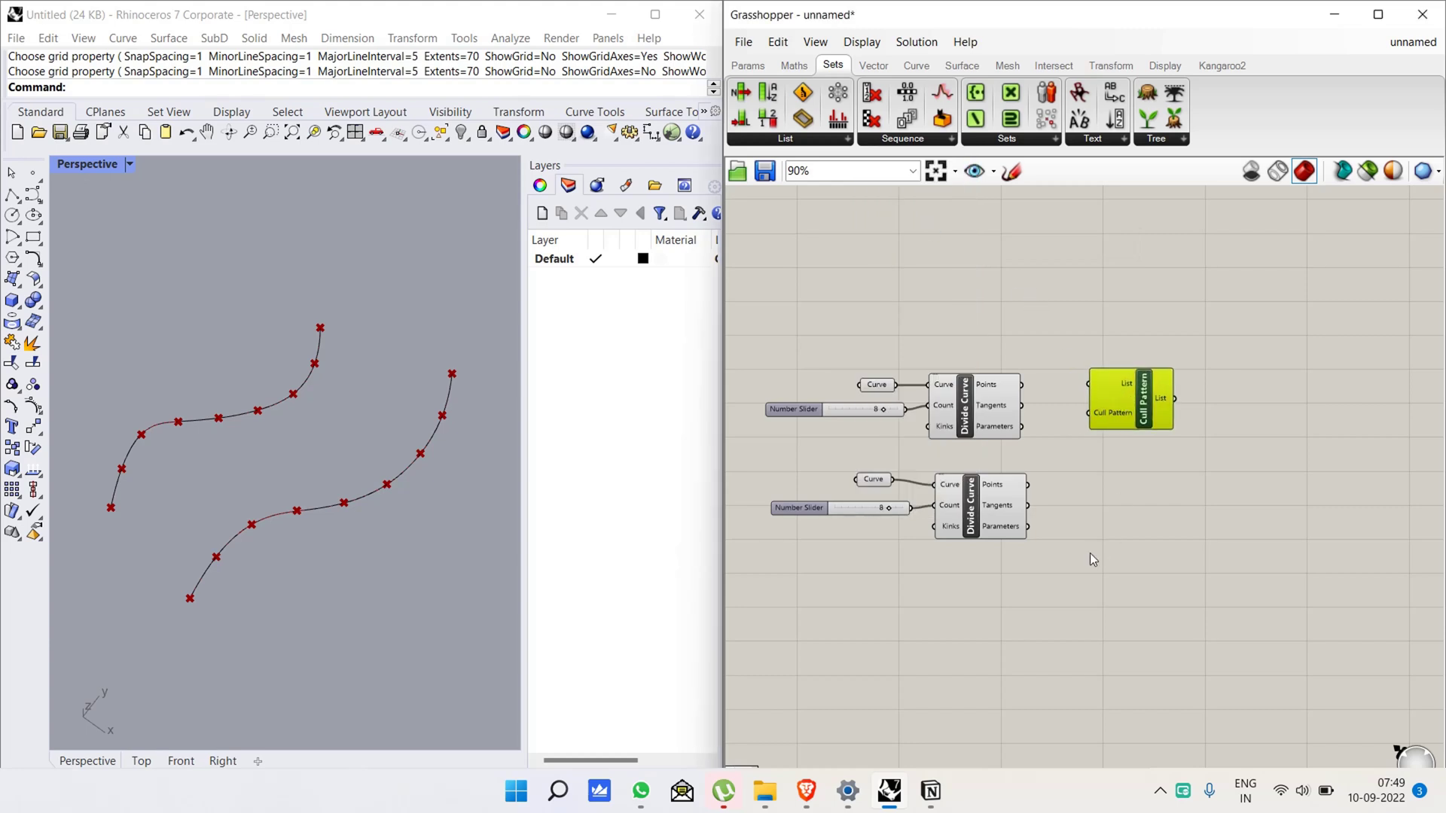
- Add a second Cull Pattern component via a 'cull' canvas search
{"action": "double_click", "coordinate": [1135, 512]}
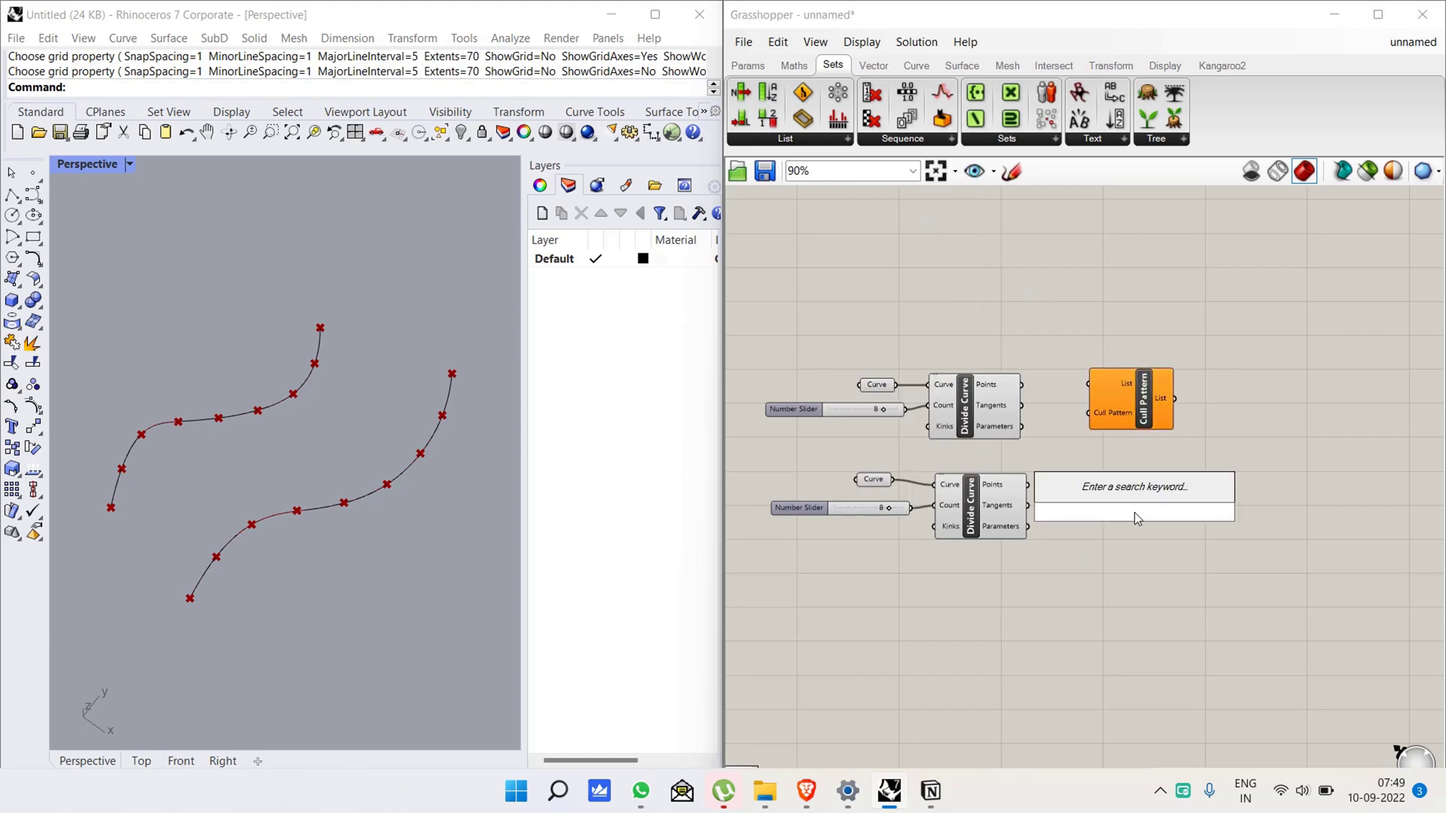
{"action": "type", "text": "cull"}
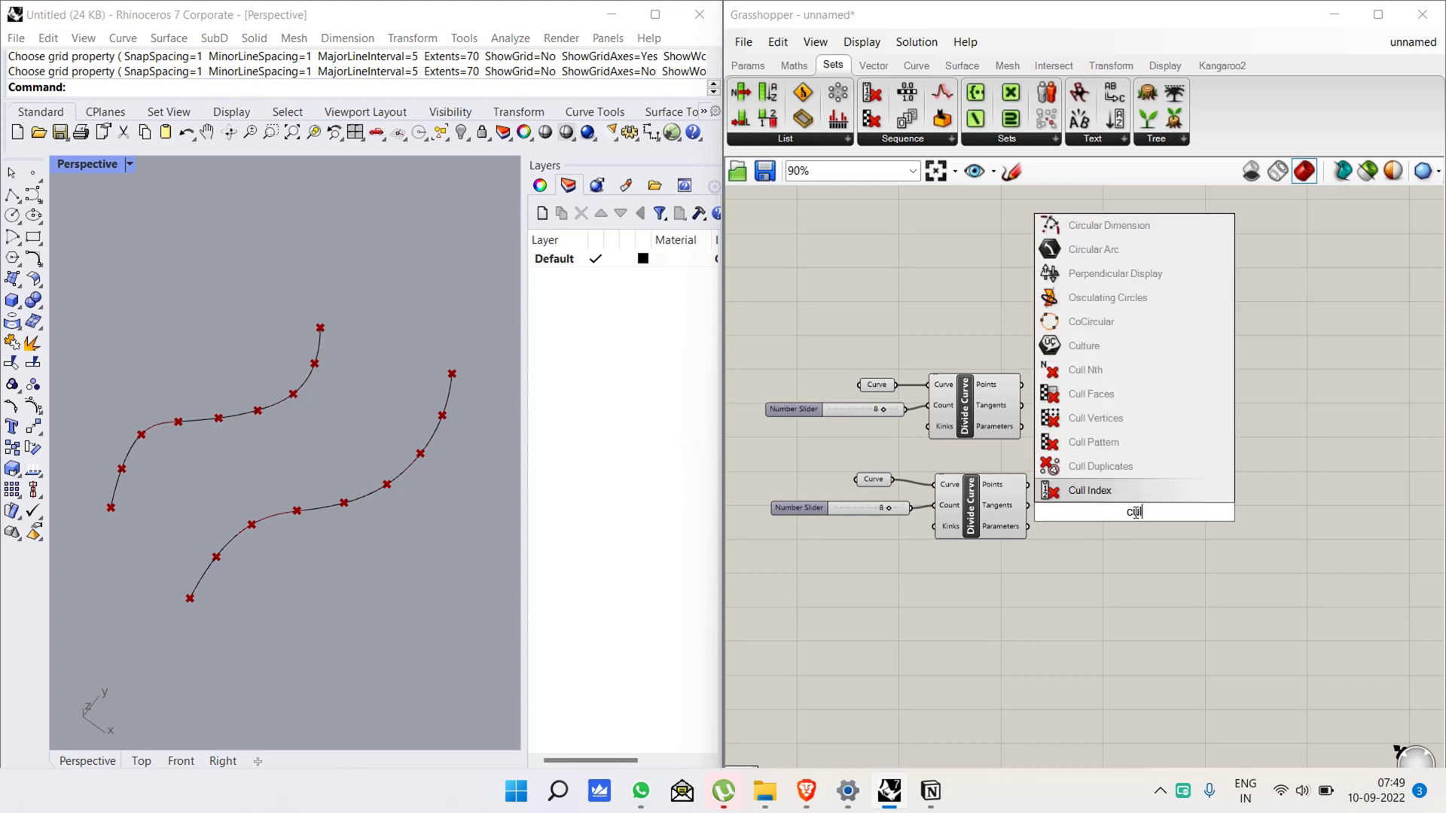
{"action": "key", "text": "Return"}
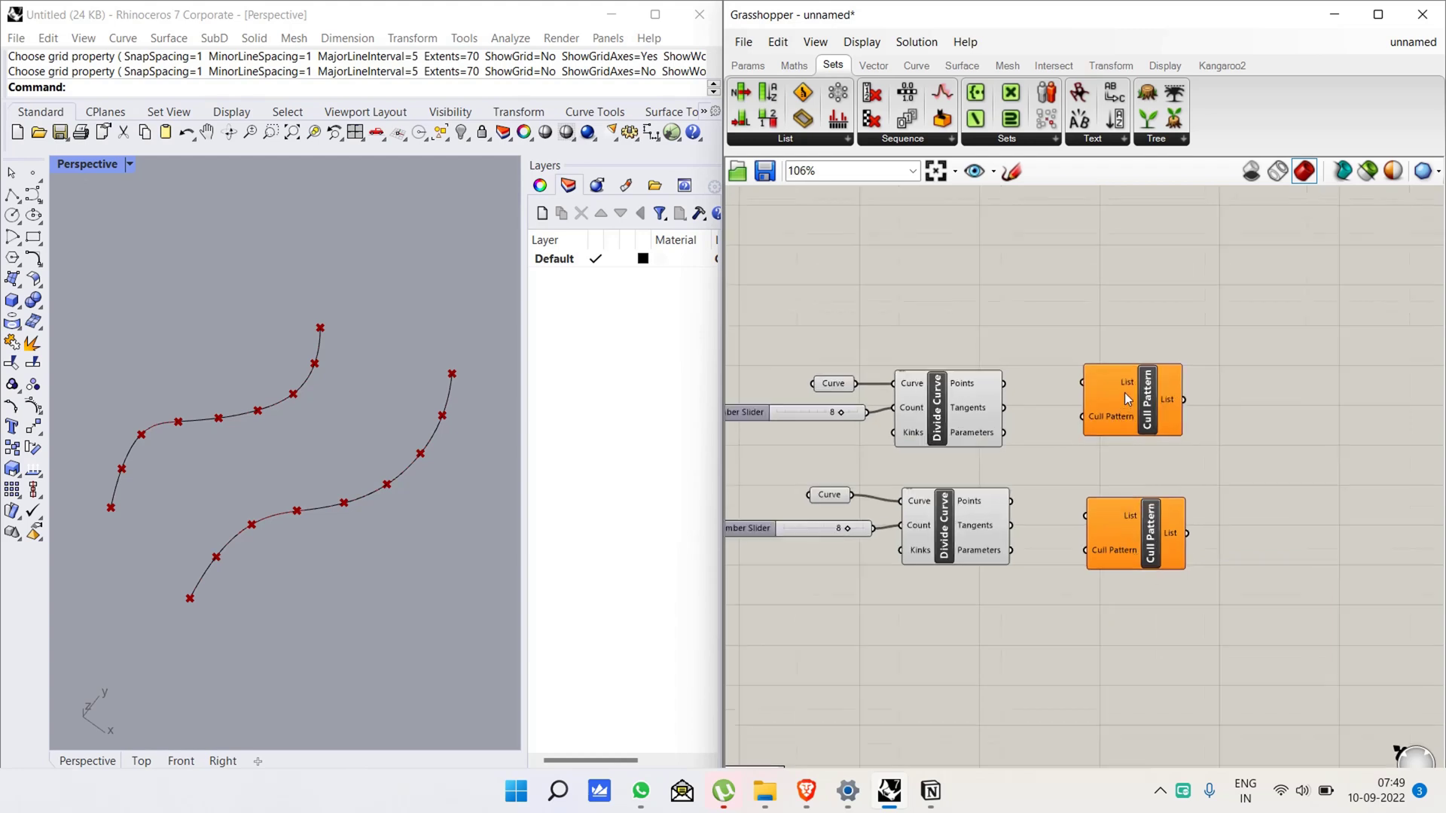
- Wire the upper and lower Divide Curve Points outputs into their Cull Pattern List inputs
{"action": "scroll", "coordinate": [1124, 392], "scroll_direction": "up", "scroll_amount": 5}
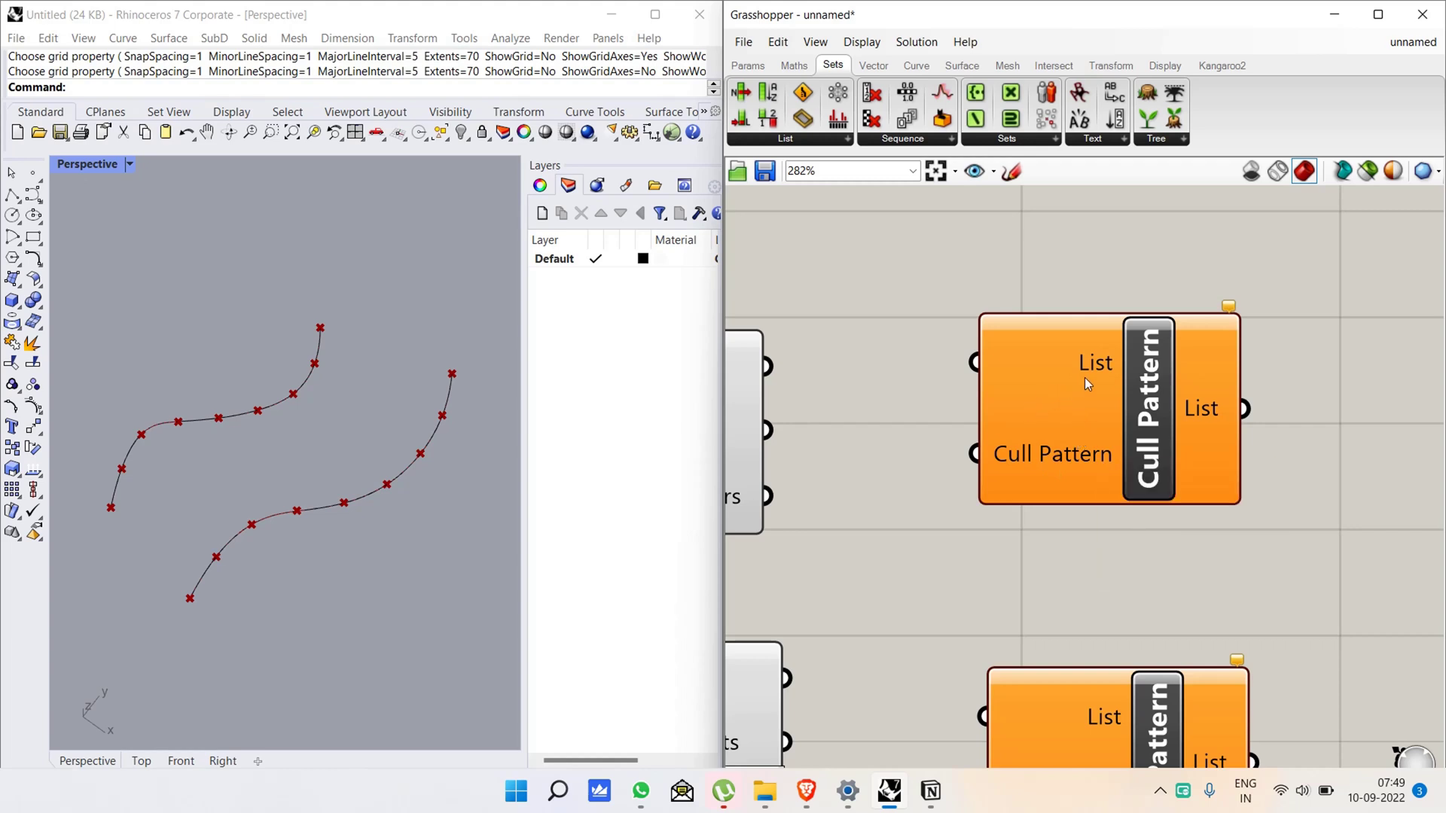
{"action": "scroll", "coordinate": [1109, 468], "scroll_direction": "down", "scroll_amount": 2}
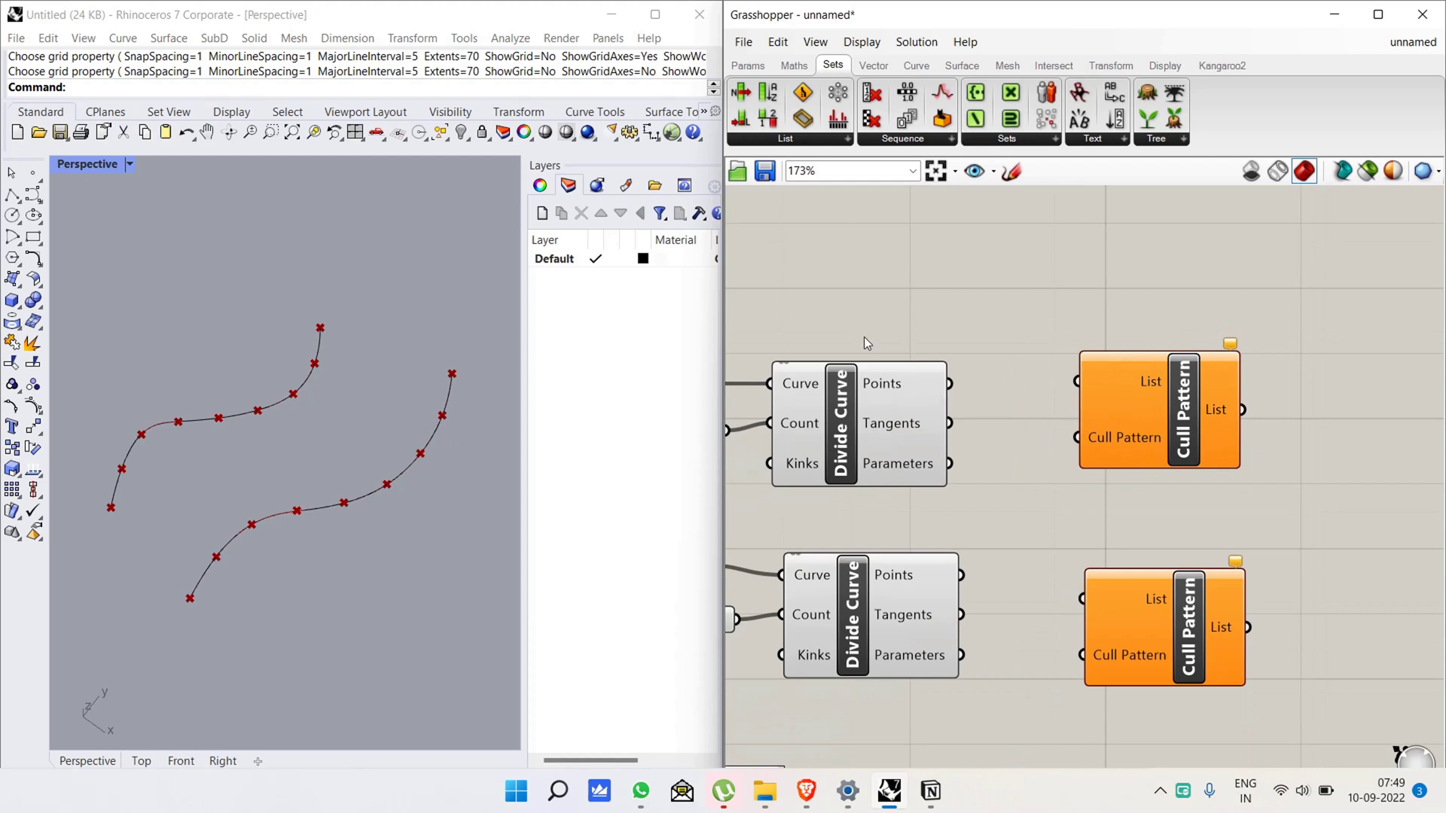
{"action": "left_click_drag", "start_coordinate": [950, 383], "coordinate": [1186, 378]}
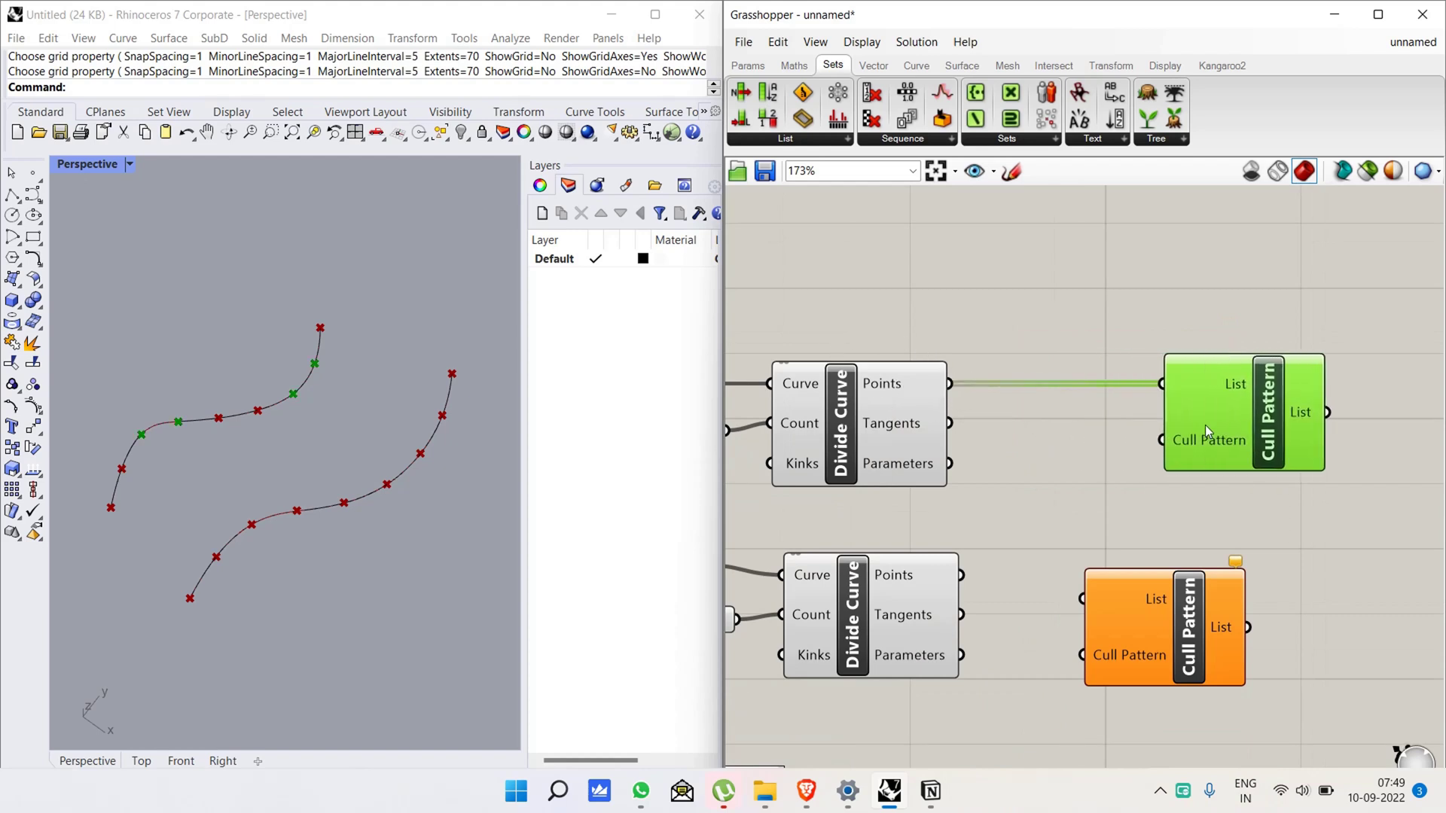
{"action": "left_click_drag", "start_coordinate": [962, 576], "coordinate": [1205, 597]}
{"action": "scroll", "coordinate": [988, 373], "scroll_direction": "down", "scroll_amount": 3}
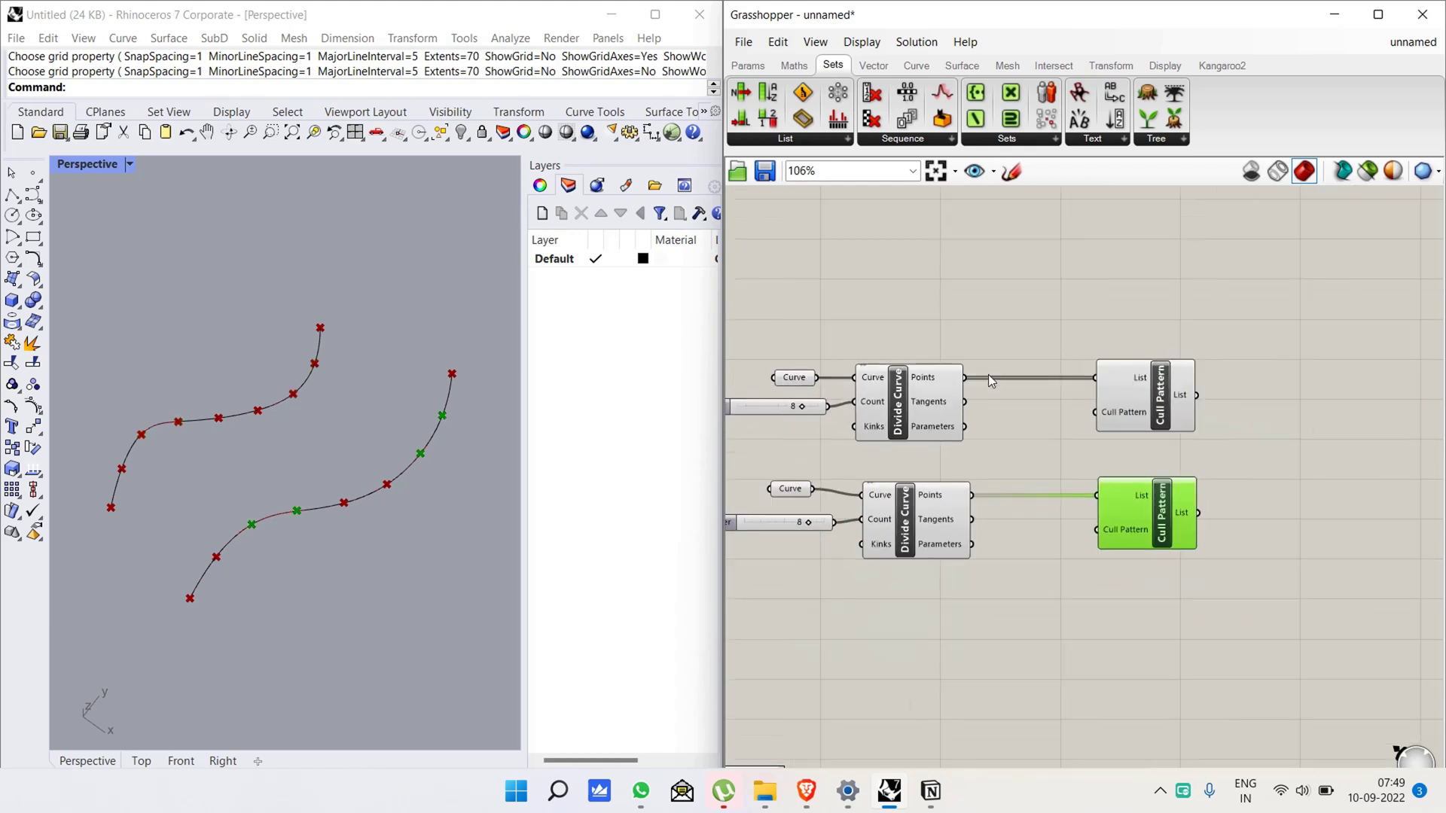
{"action": "left_click", "coordinate": [983, 640]}
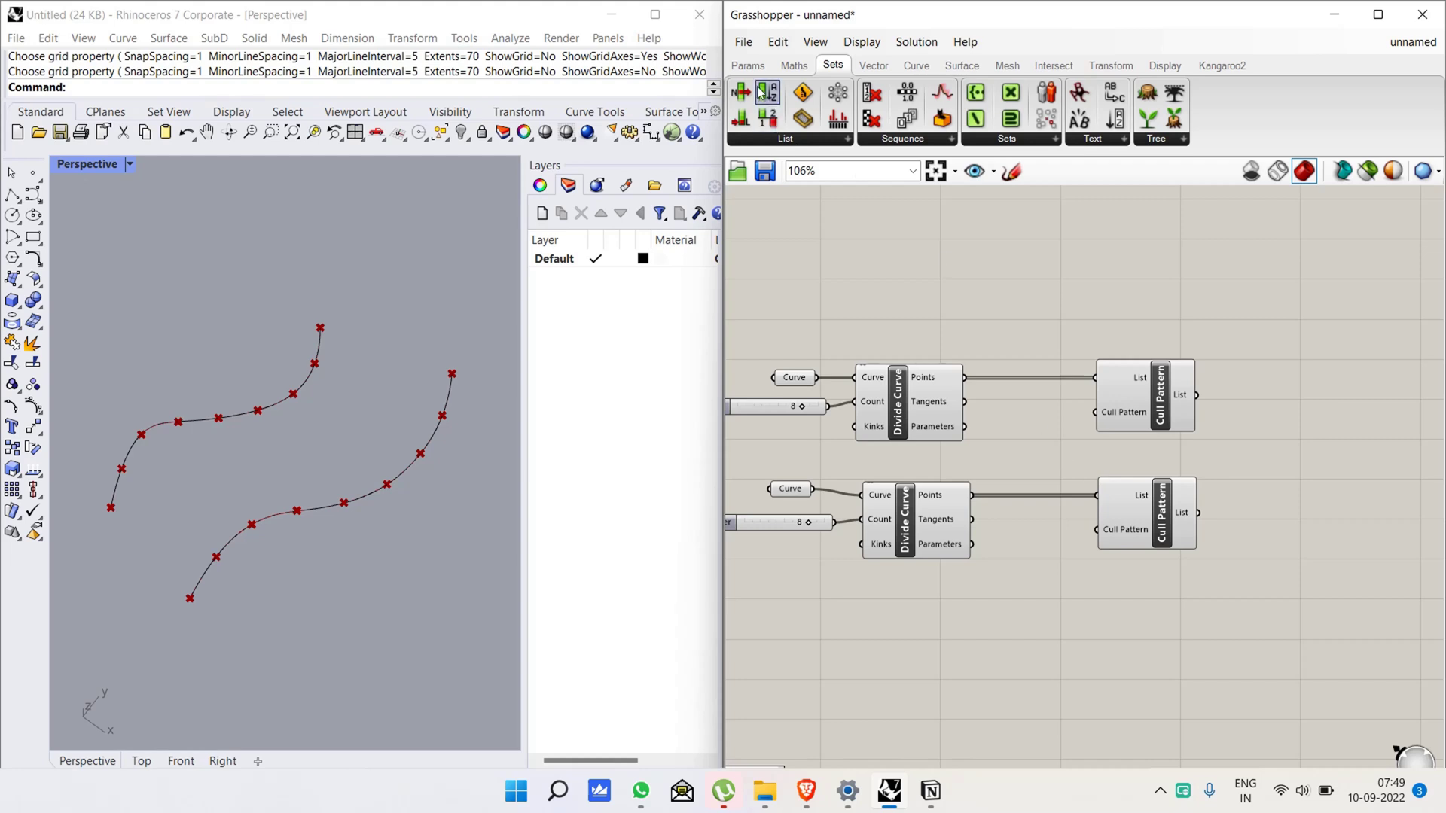
- Place a Boolean Toggle from Params > Input on the canvas, set to False
{"action": "left_click", "coordinate": [751, 66]}
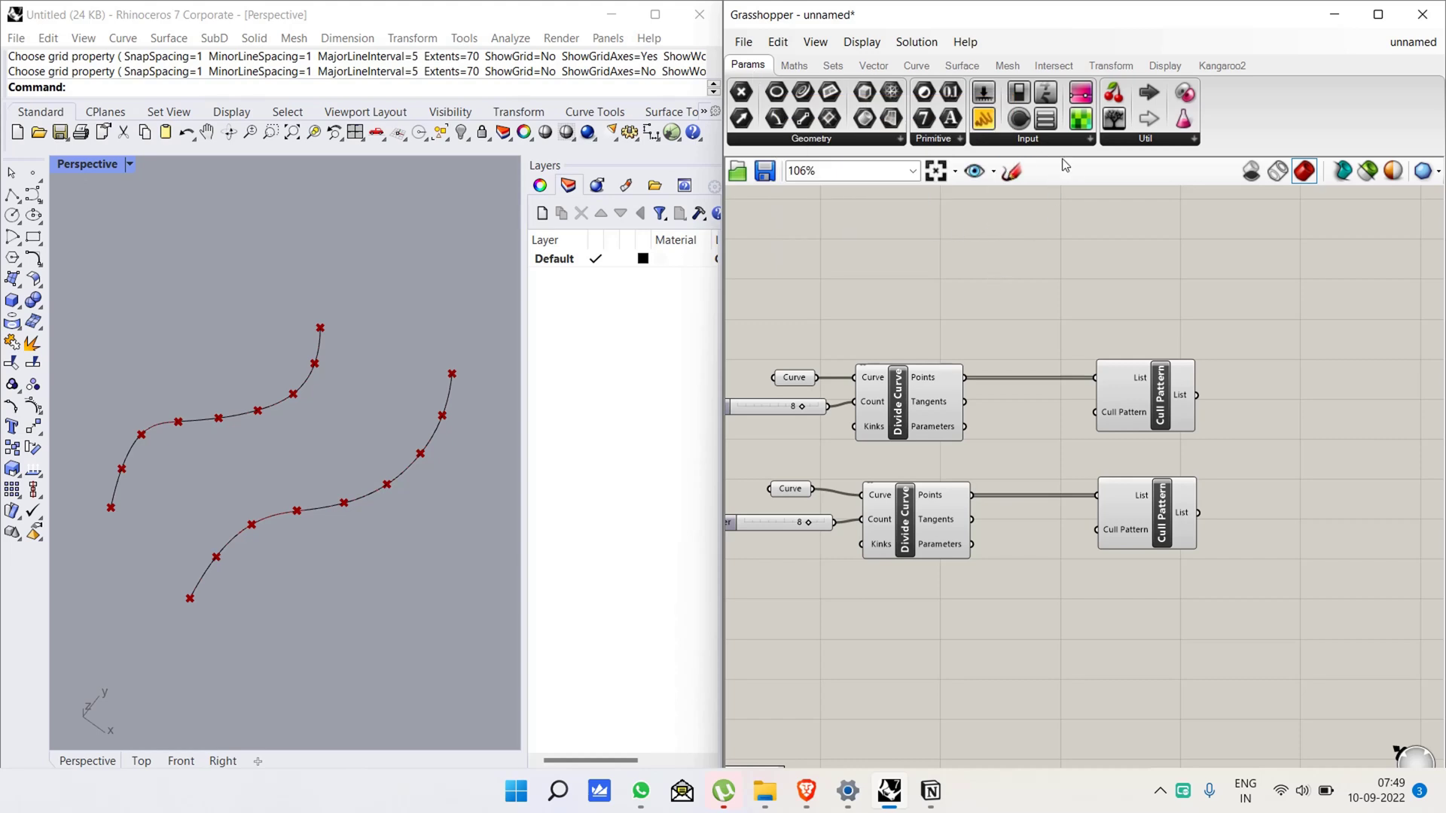
{"action": "left_click", "coordinate": [1040, 145]}
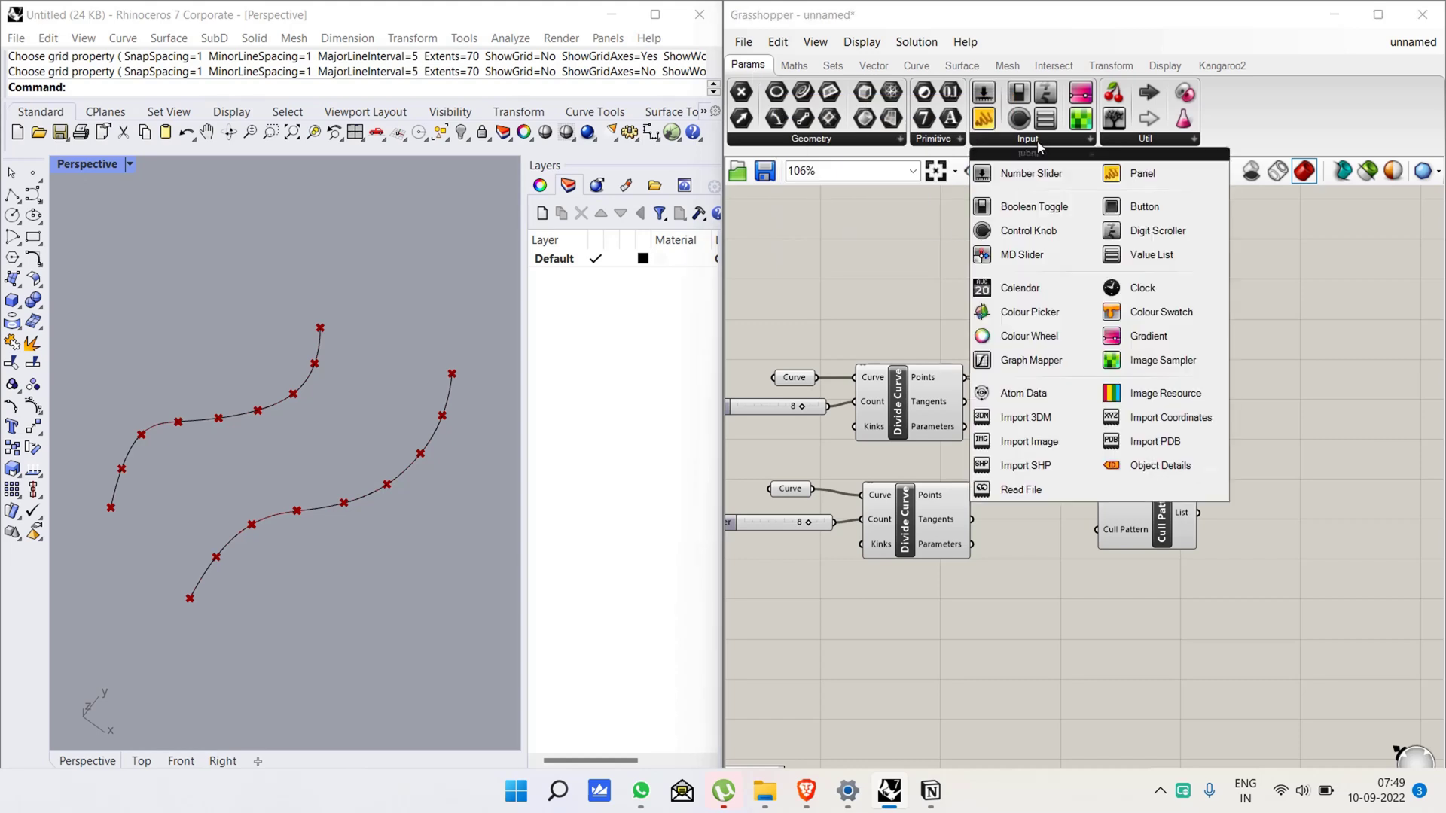
{"action": "left_click", "coordinate": [1034, 207]}
{"action": "left_click", "coordinate": [985, 277]}
{"action": "scroll", "coordinate": [1020, 297], "scroll_direction": "up", "scroll_amount": 2}
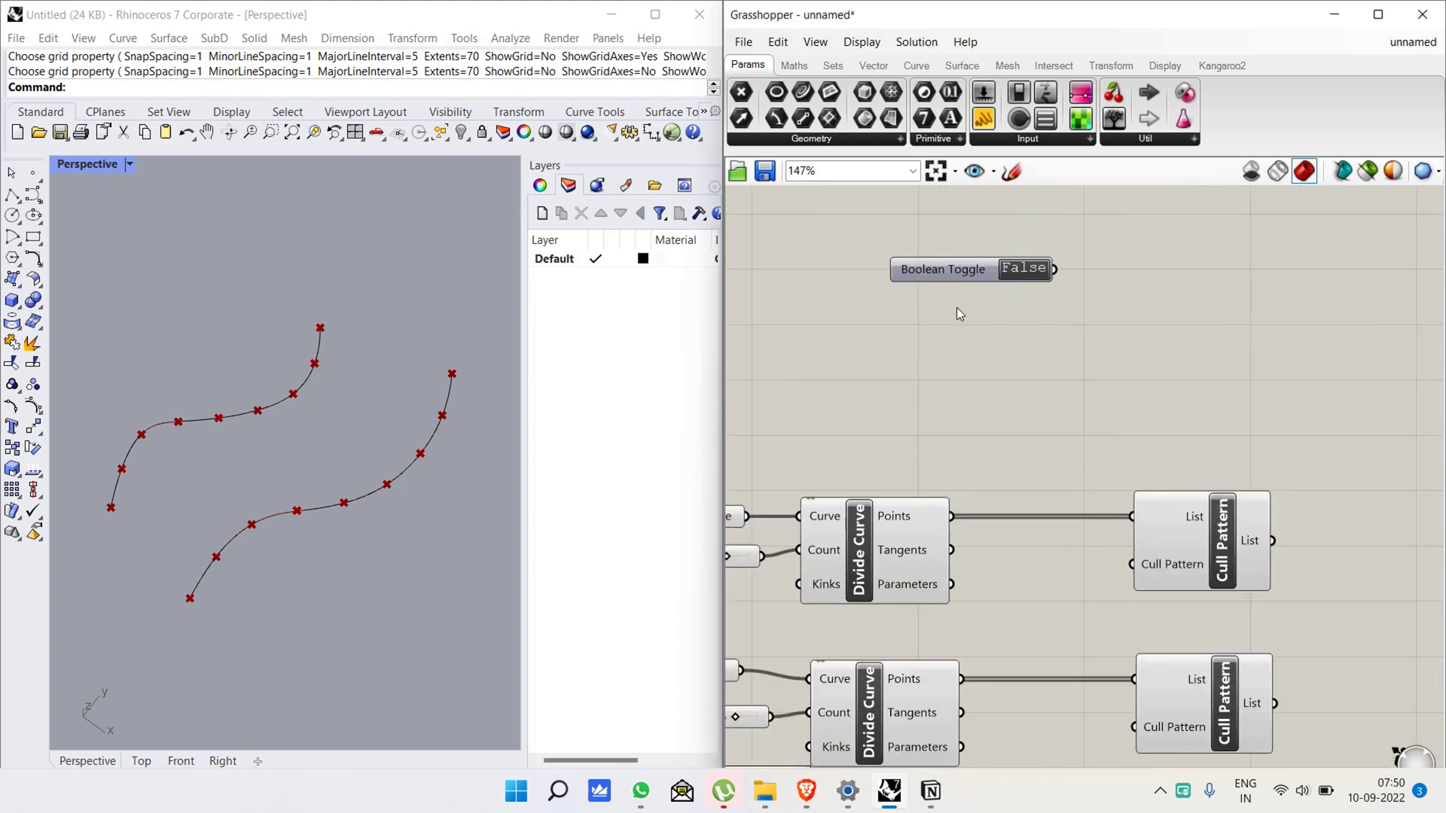
{"action": "double_click", "coordinate": [1031, 274]}
- Copy the toggle below the original and set the copy to True
{"action": "left_click", "coordinate": [940, 266]}
{"action": "key", "text": "ctrl+c"}
{"action": "key", "text": "ctrl+v"}
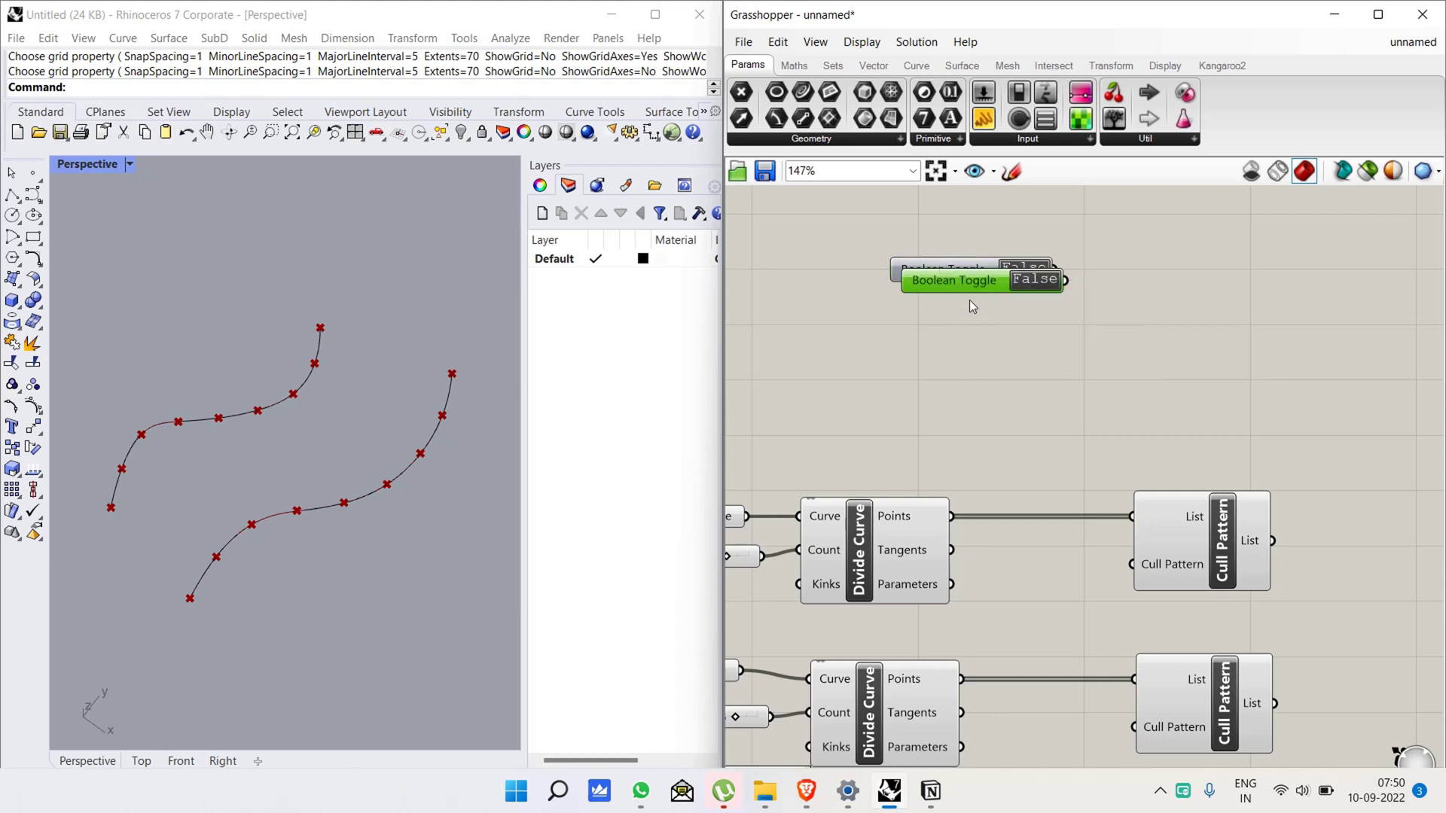
{"action": "left_click_drag", "start_coordinate": [957, 286], "coordinate": [953, 320]}
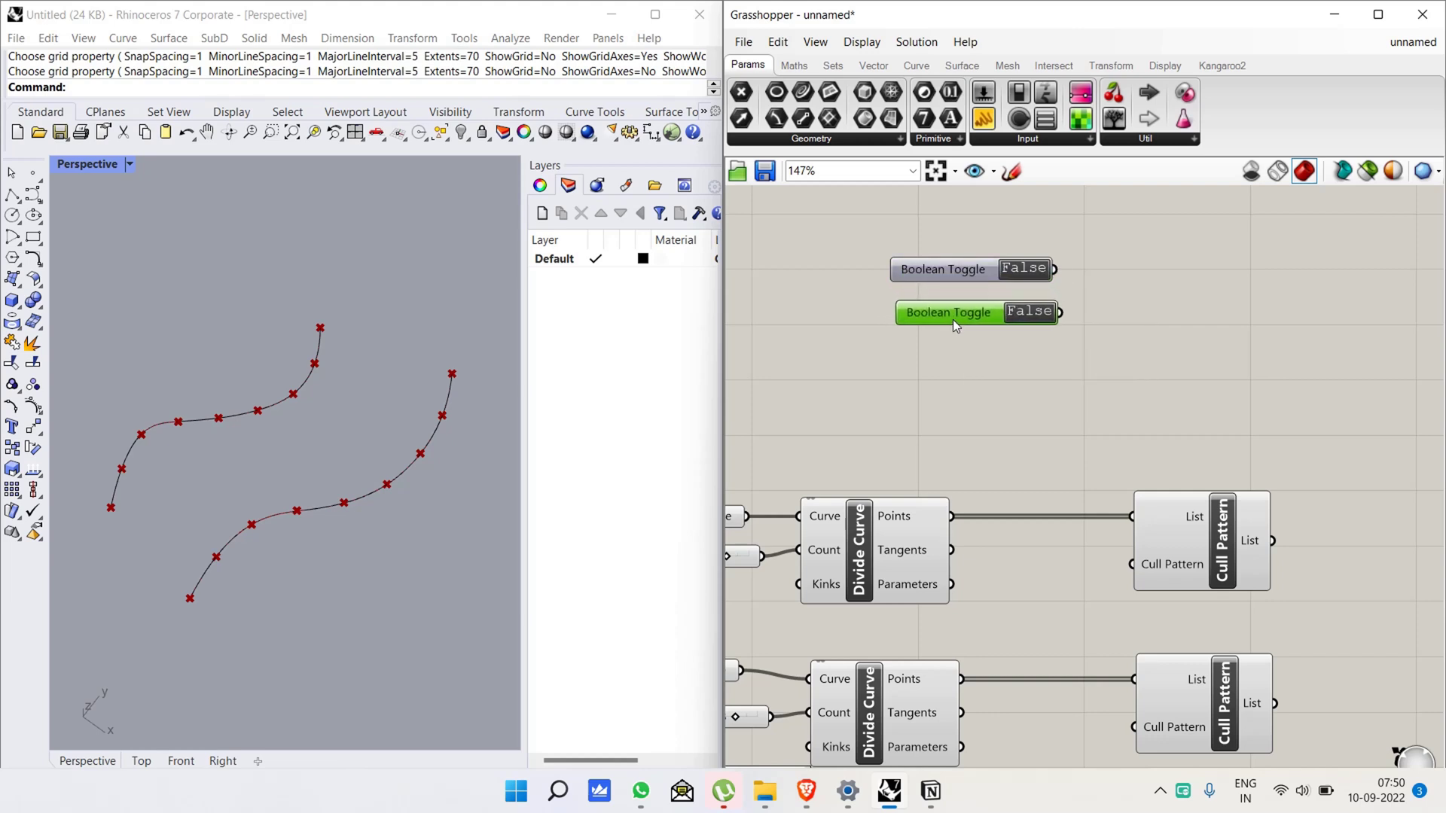
{"action": "double_click", "coordinate": [952, 319]}
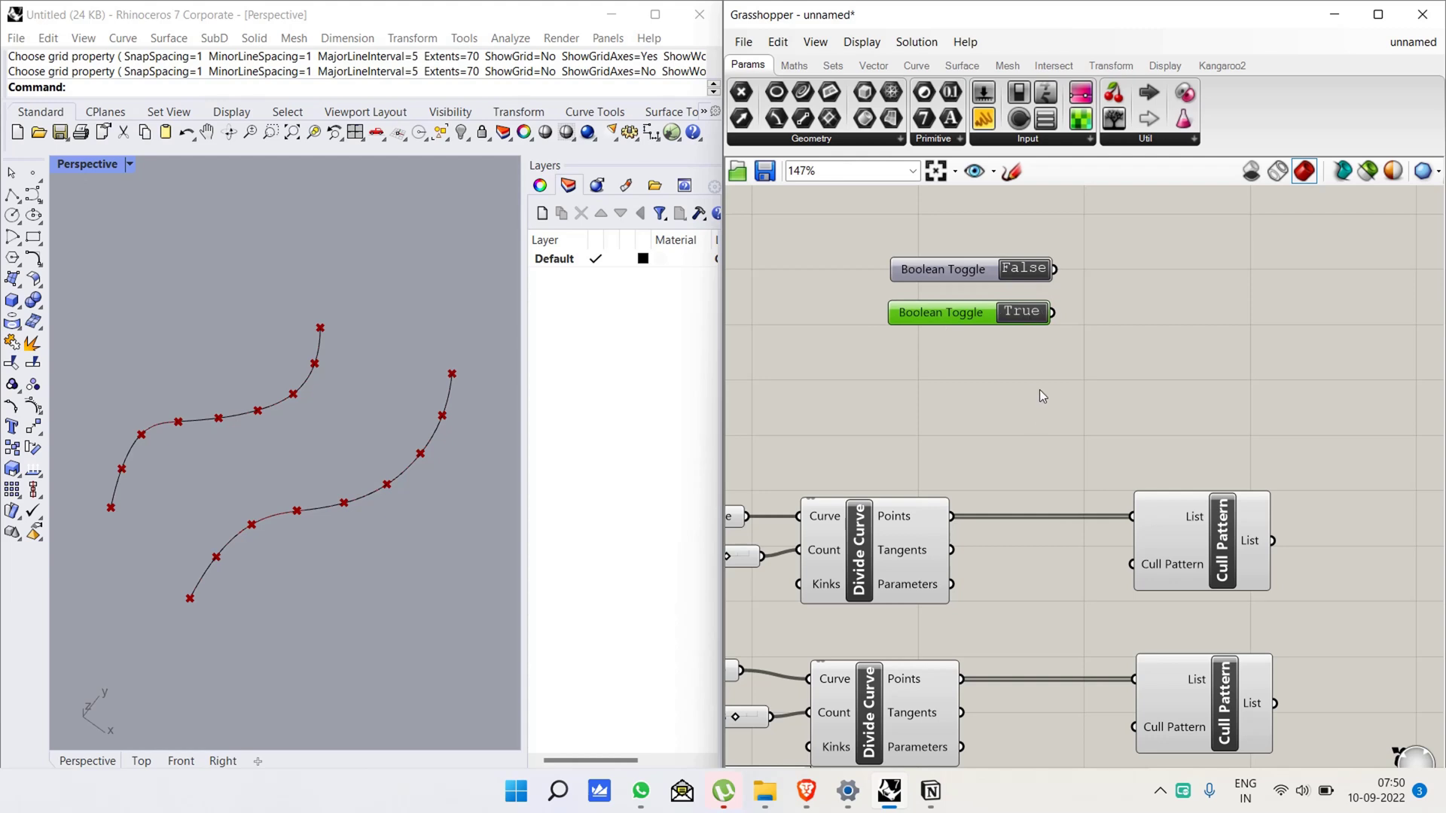
{"action": "left_click_drag", "start_coordinate": [1063, 285], "coordinate": [1057, 324]}
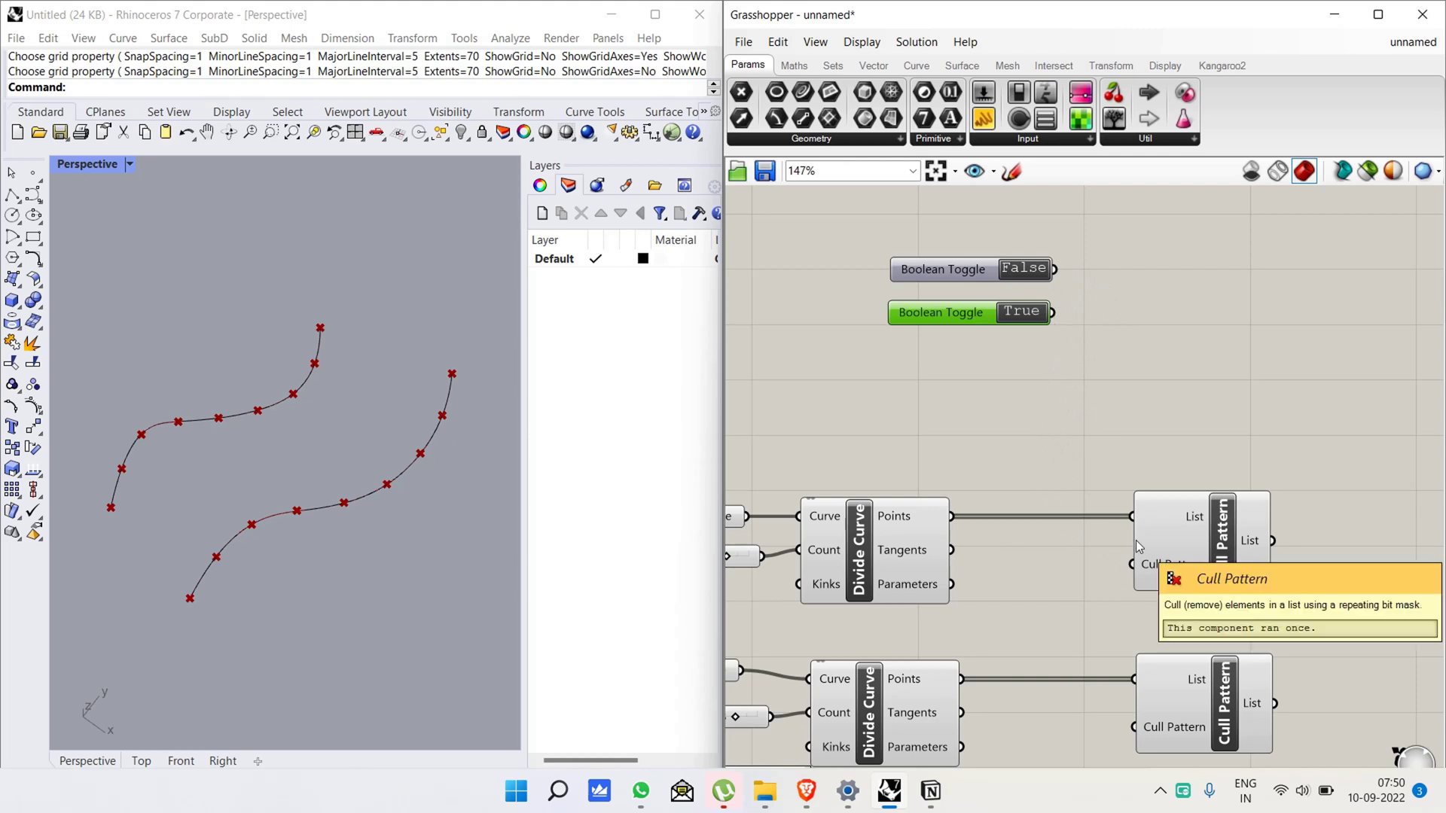
- Add a Merge component and feed both the False and True toggles into it
{"action": "double_click", "coordinate": [1187, 323]}
{"action": "type", "text": "merge c"}
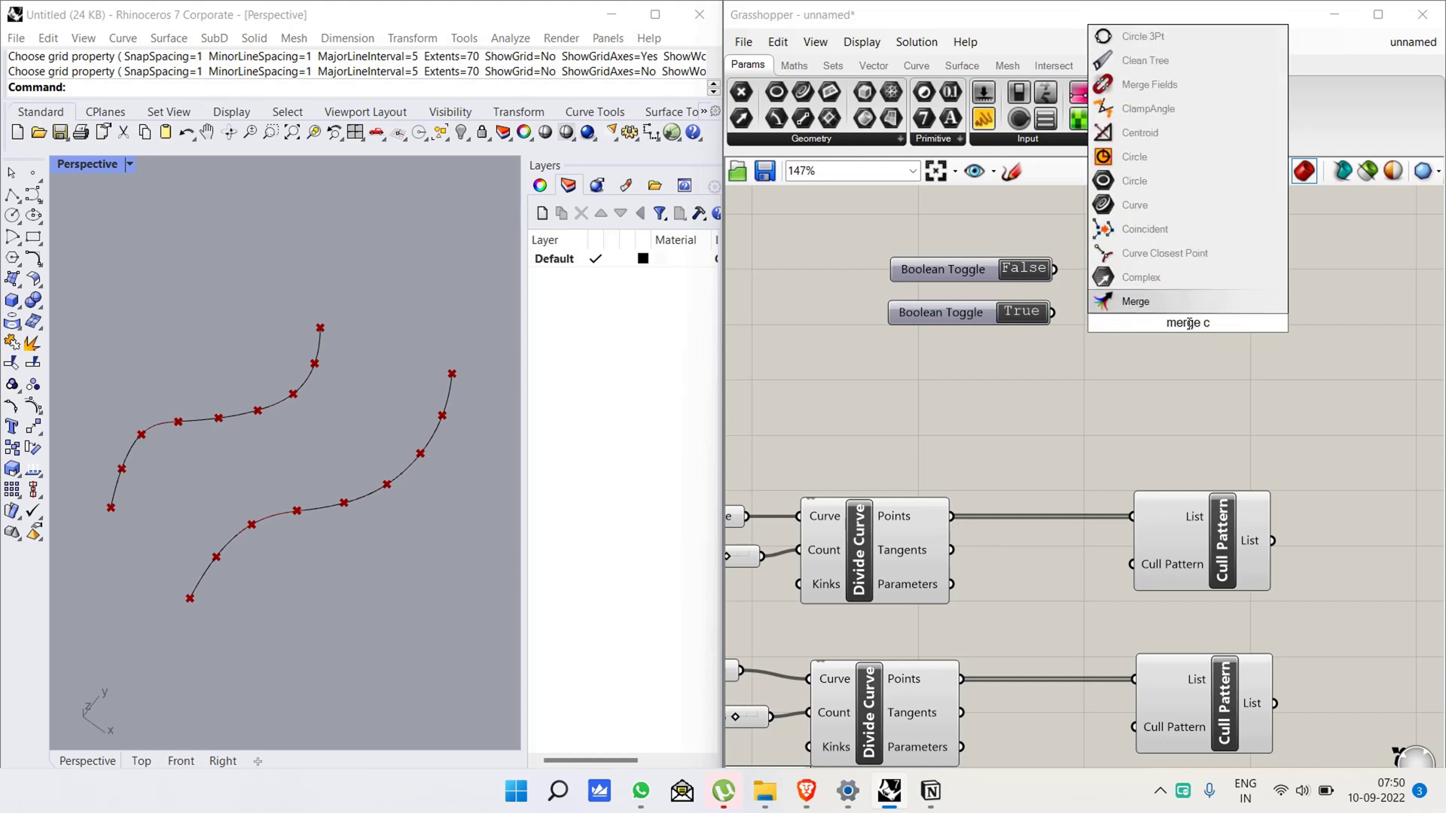
{"action": "key", "text": "BackSpace"}
{"action": "key", "text": "BackSpace"}
{"action": "key", "text": "Return"}
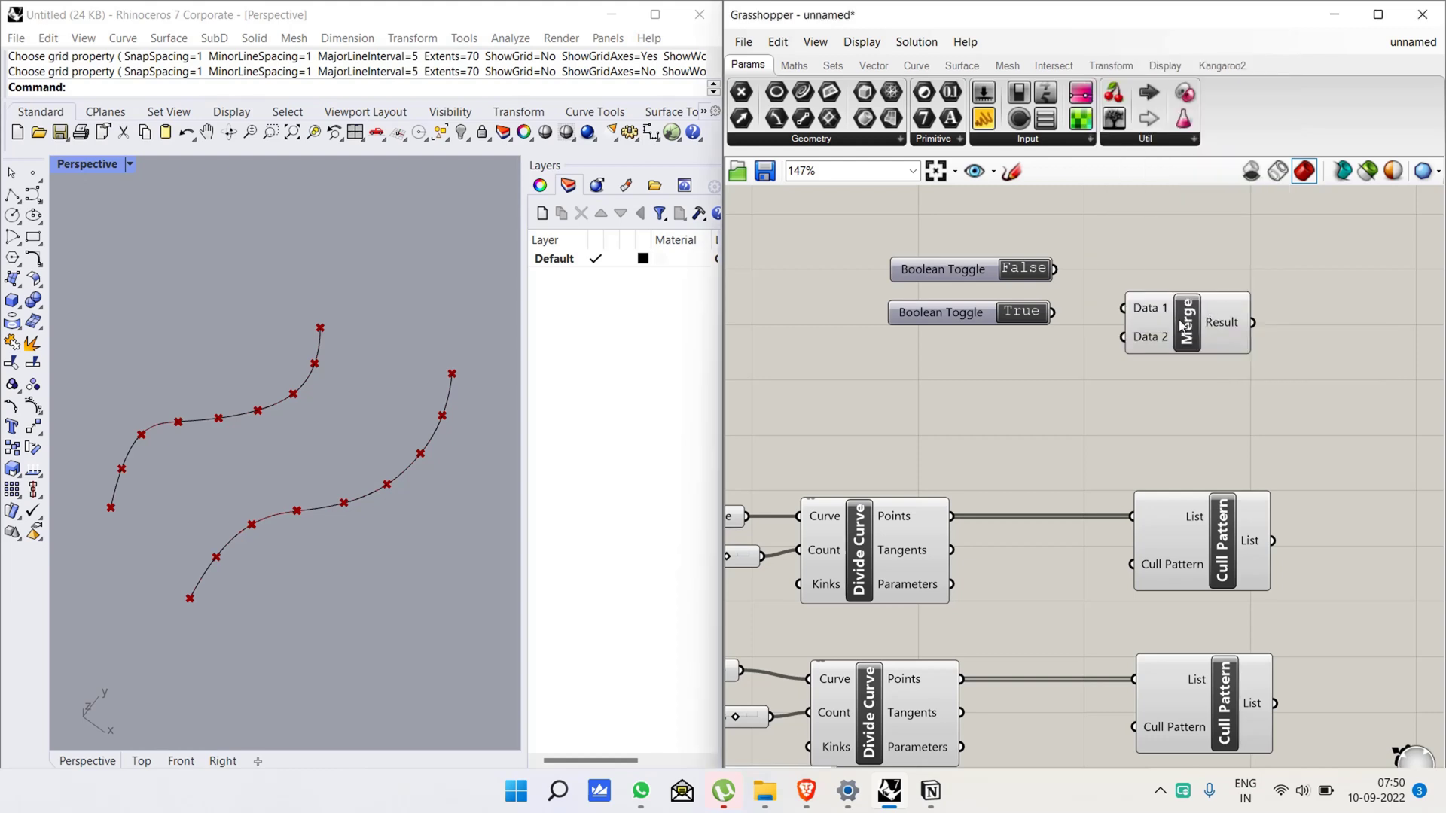
{"action": "left_click_drag", "start_coordinate": [1180, 326], "coordinate": [1170, 306]}
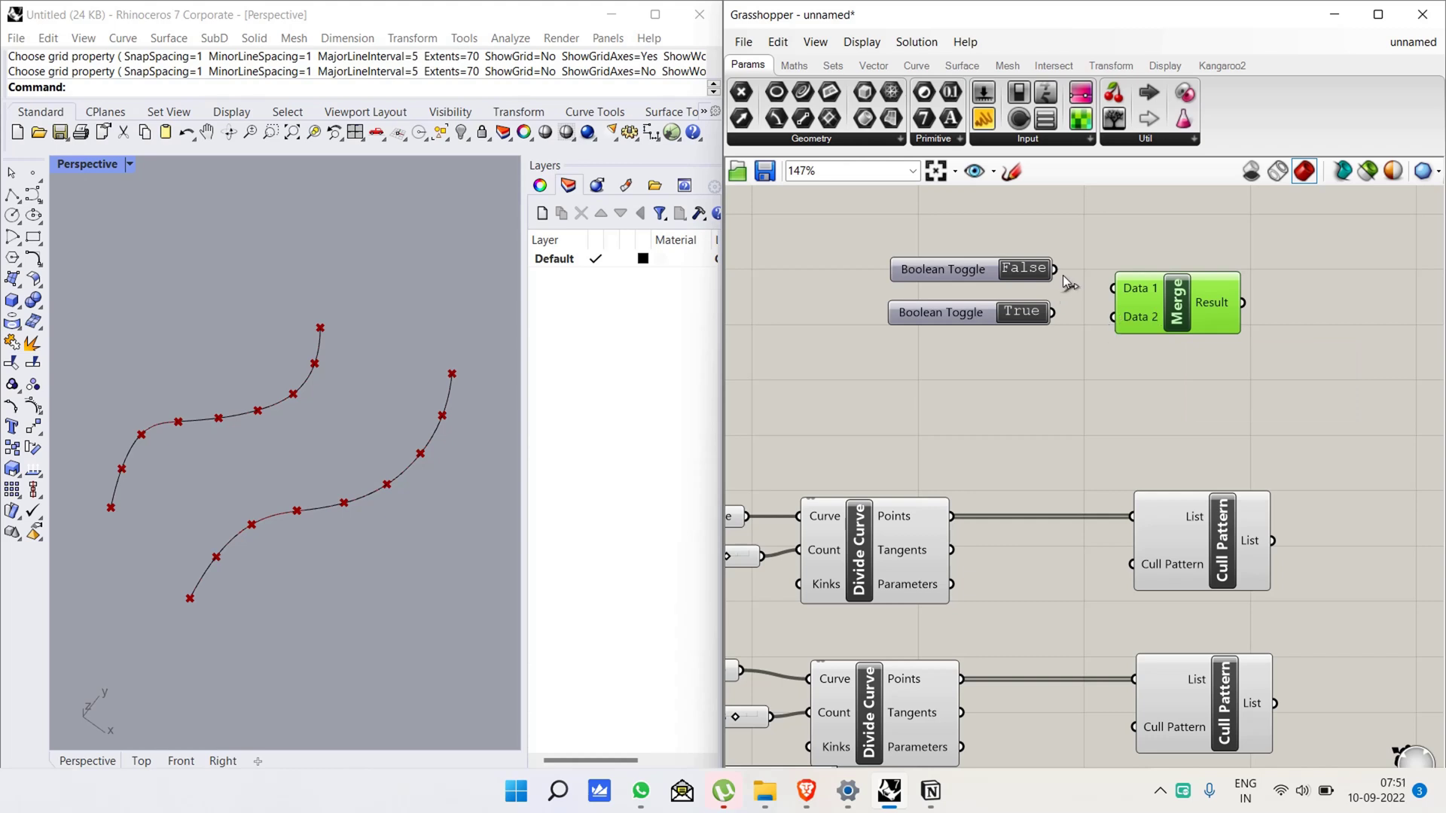
{"action": "left_click_drag", "start_coordinate": [1055, 270], "coordinate": [1113, 317]}
- Wire Merge's Result into the Cull Pattern input of both Cull Pattern components
{"action": "left_click_drag", "start_coordinate": [1241, 302], "coordinate": [1132, 564]}
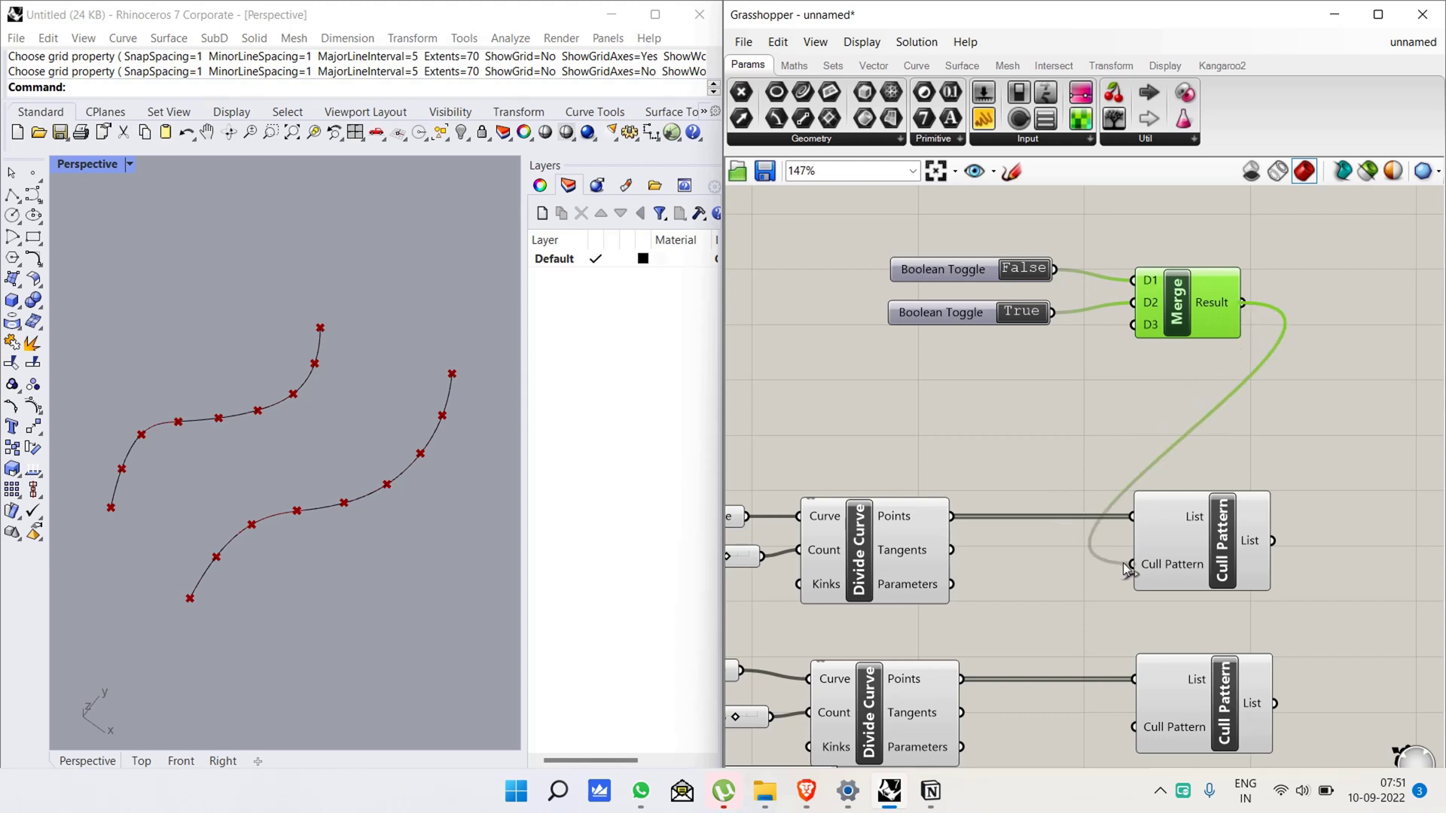
{"action": "left_click", "coordinate": [1207, 544]}
{"action": "left_click", "coordinate": [285, 527]}
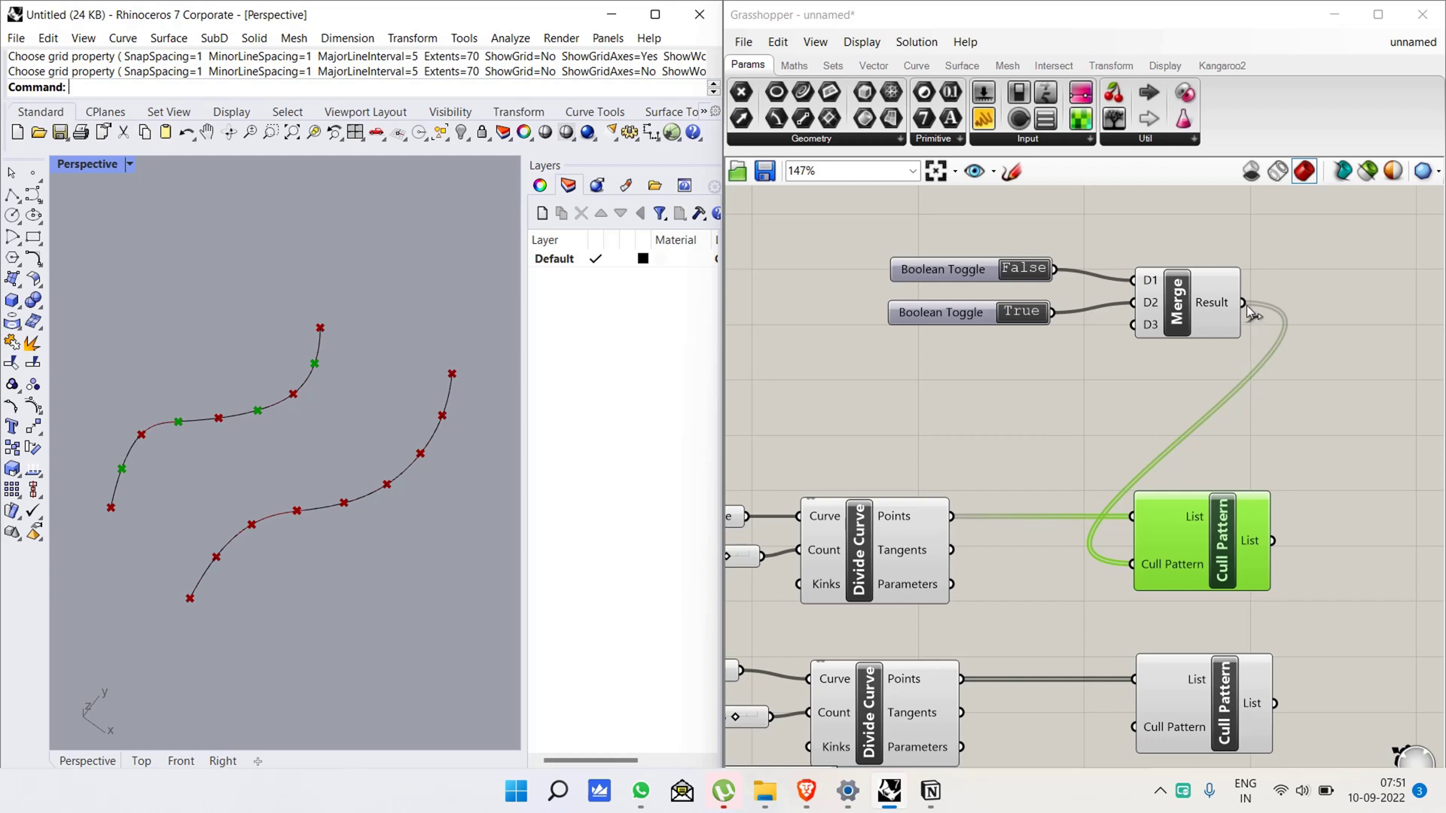
{"action": "left_click_drag", "start_coordinate": [1247, 306], "coordinate": [1182, 729]}
{"action": "left_click", "coordinate": [1190, 709]}
{"action": "left_click", "coordinate": [1184, 568]}
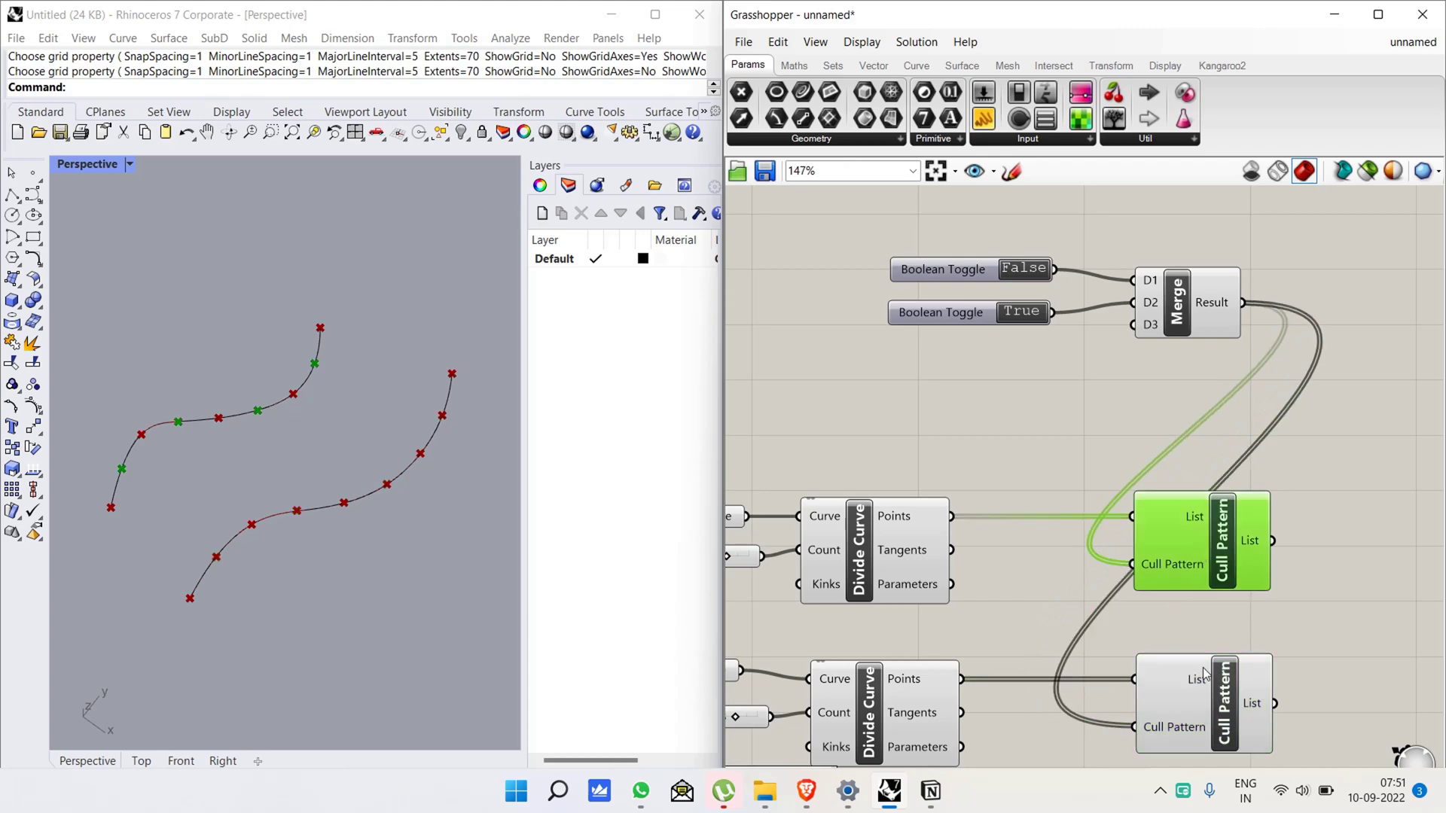
{"action": "left_click", "coordinate": [1203, 667]}
{"action": "left_click", "coordinate": [1207, 558]}
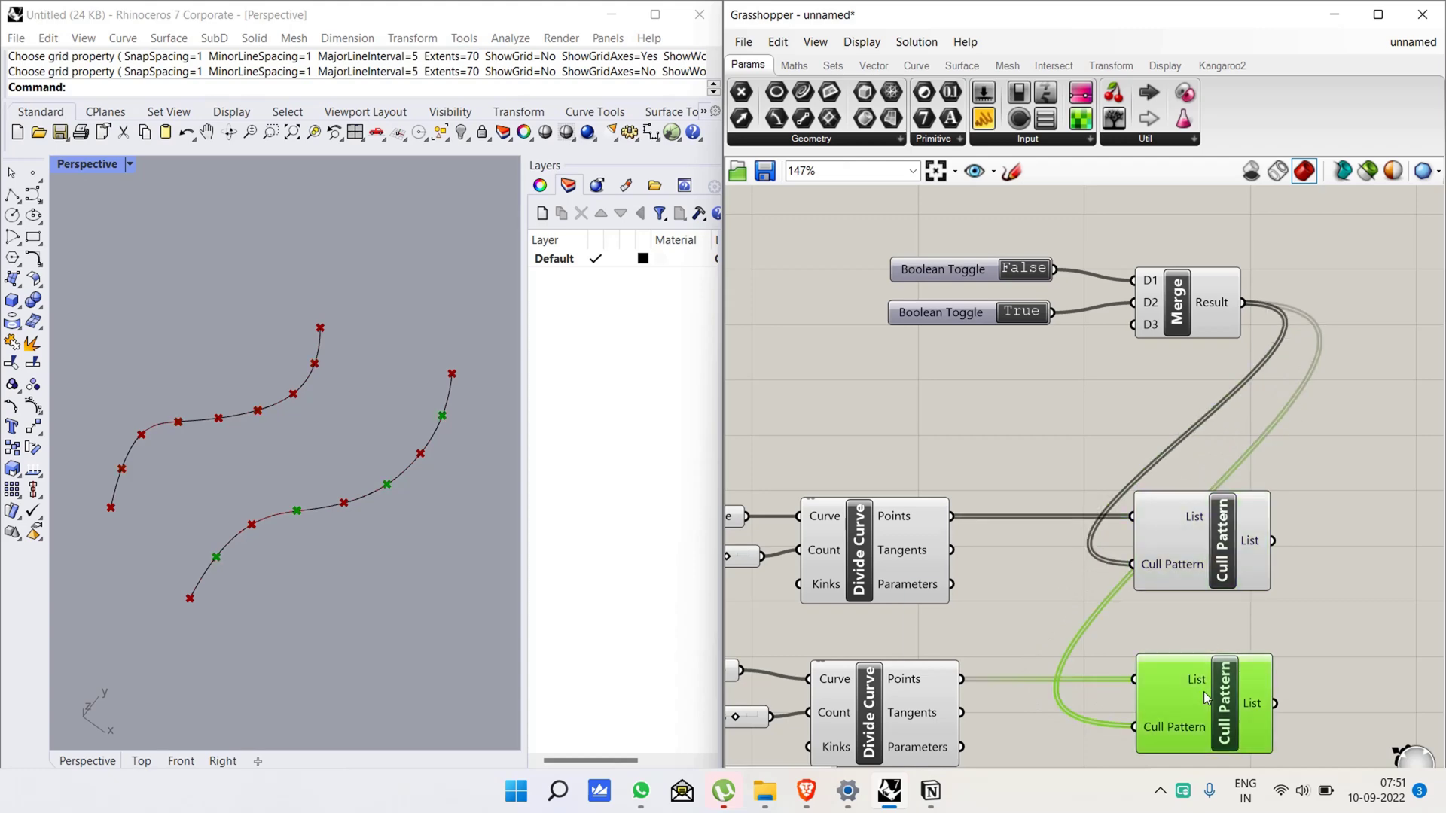
{"action": "scroll", "coordinate": [1068, 523], "scroll_direction": "down", "scroll_amount": 3}
{"action": "scroll", "coordinate": [1299, 577], "scroll_direction": "up", "scroll_amount": 2}
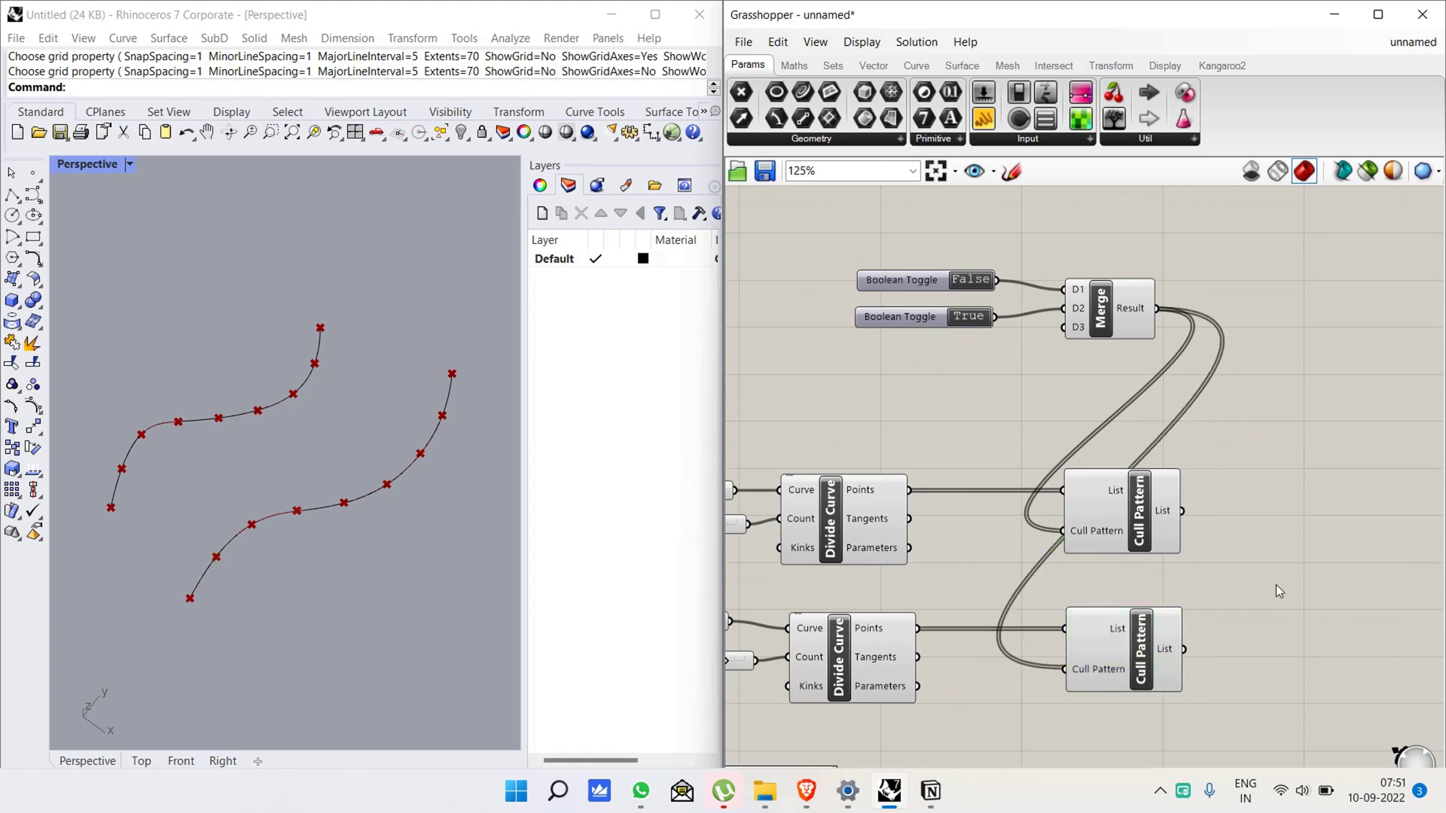
- Add a Line component with upper culled points as Start and lower culled points as End
{"action": "double_click", "coordinate": [1276, 585]}
{"action": "type", "text": "line"}
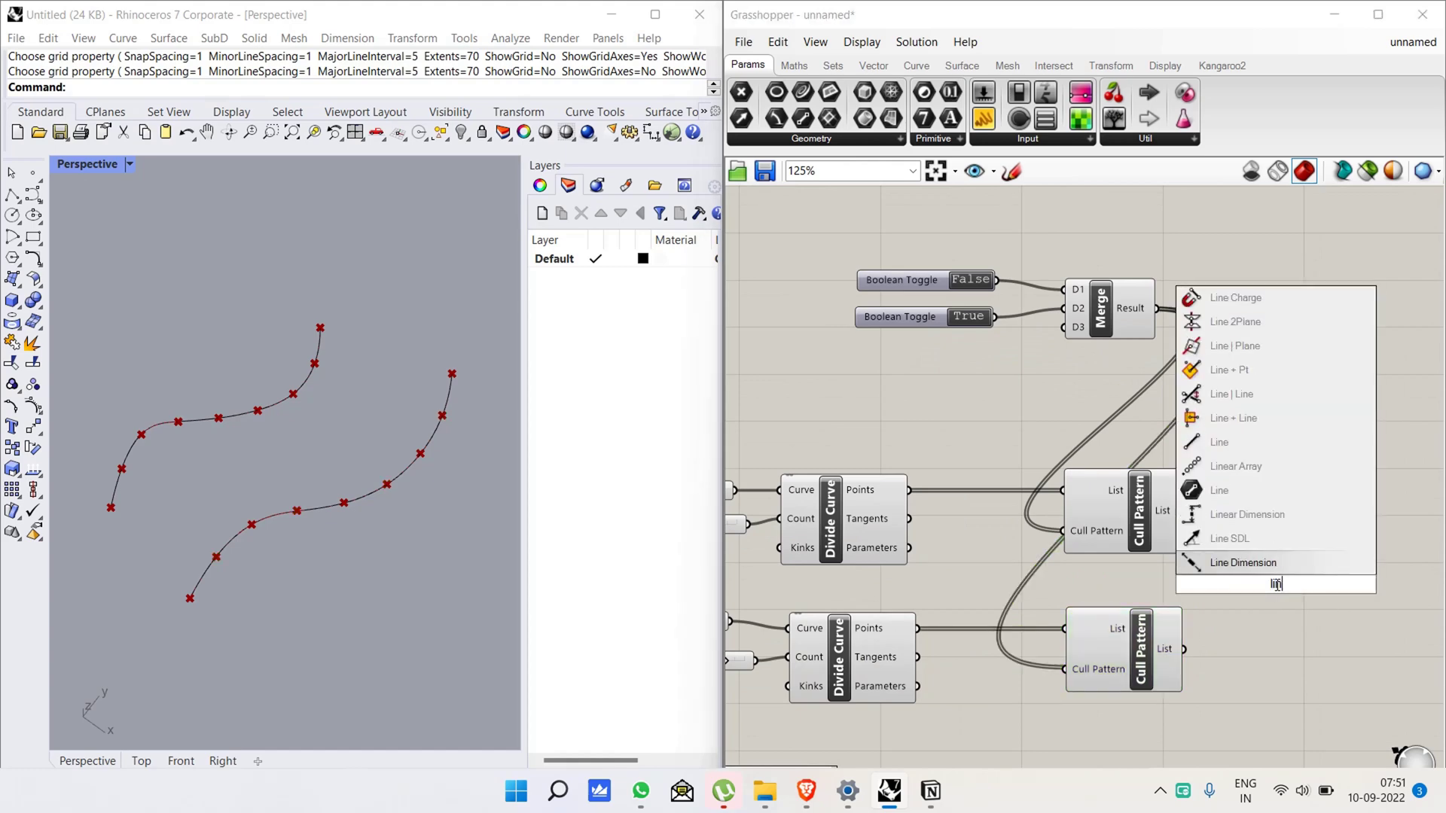
{"action": "left_click", "coordinate": [1318, 563]}
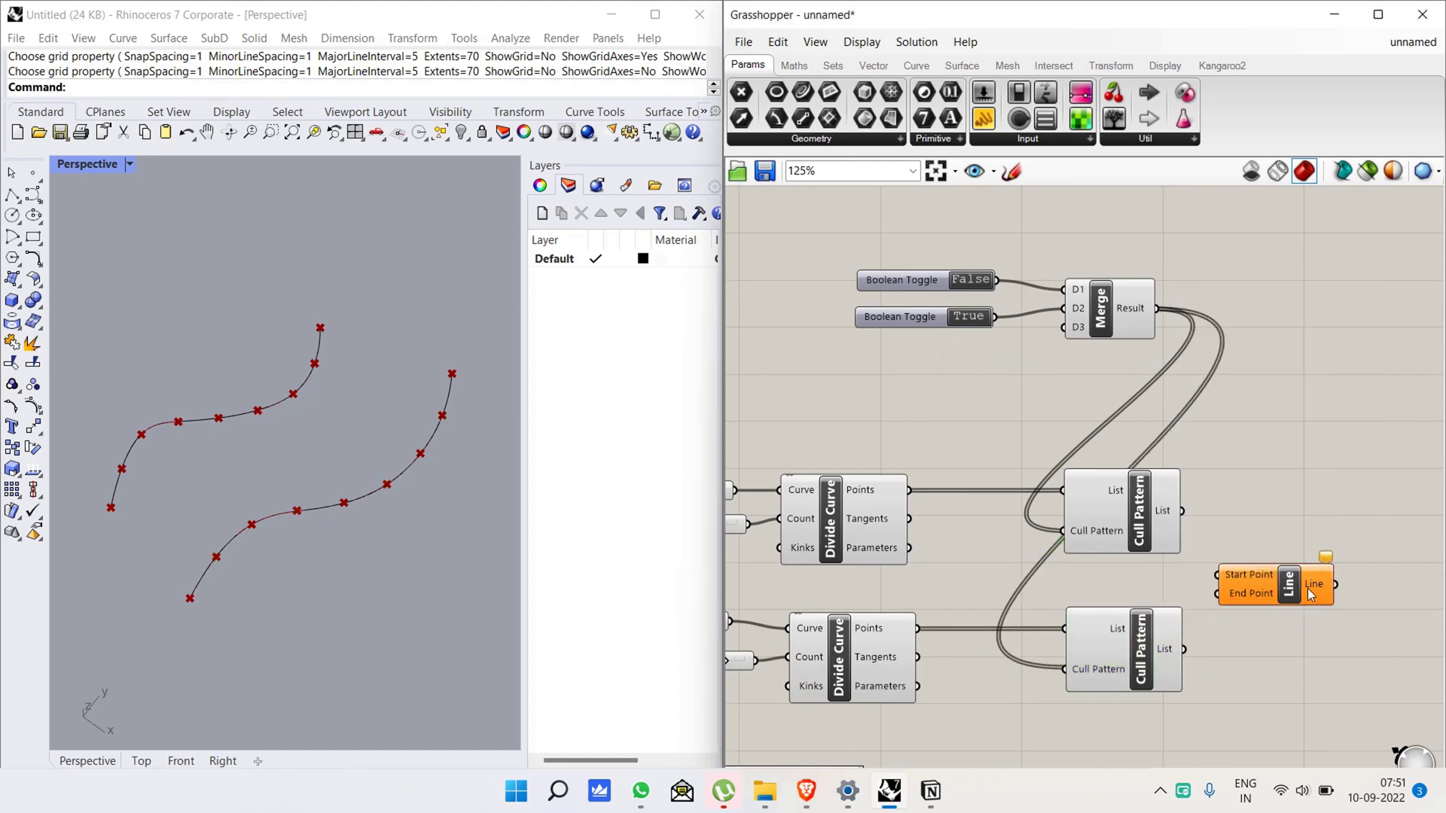
{"action": "left_click_drag", "start_coordinate": [1182, 510], "coordinate": [1254, 551]}
{"action": "left_click_drag", "start_coordinate": [1184, 649], "coordinate": [1254, 570]}
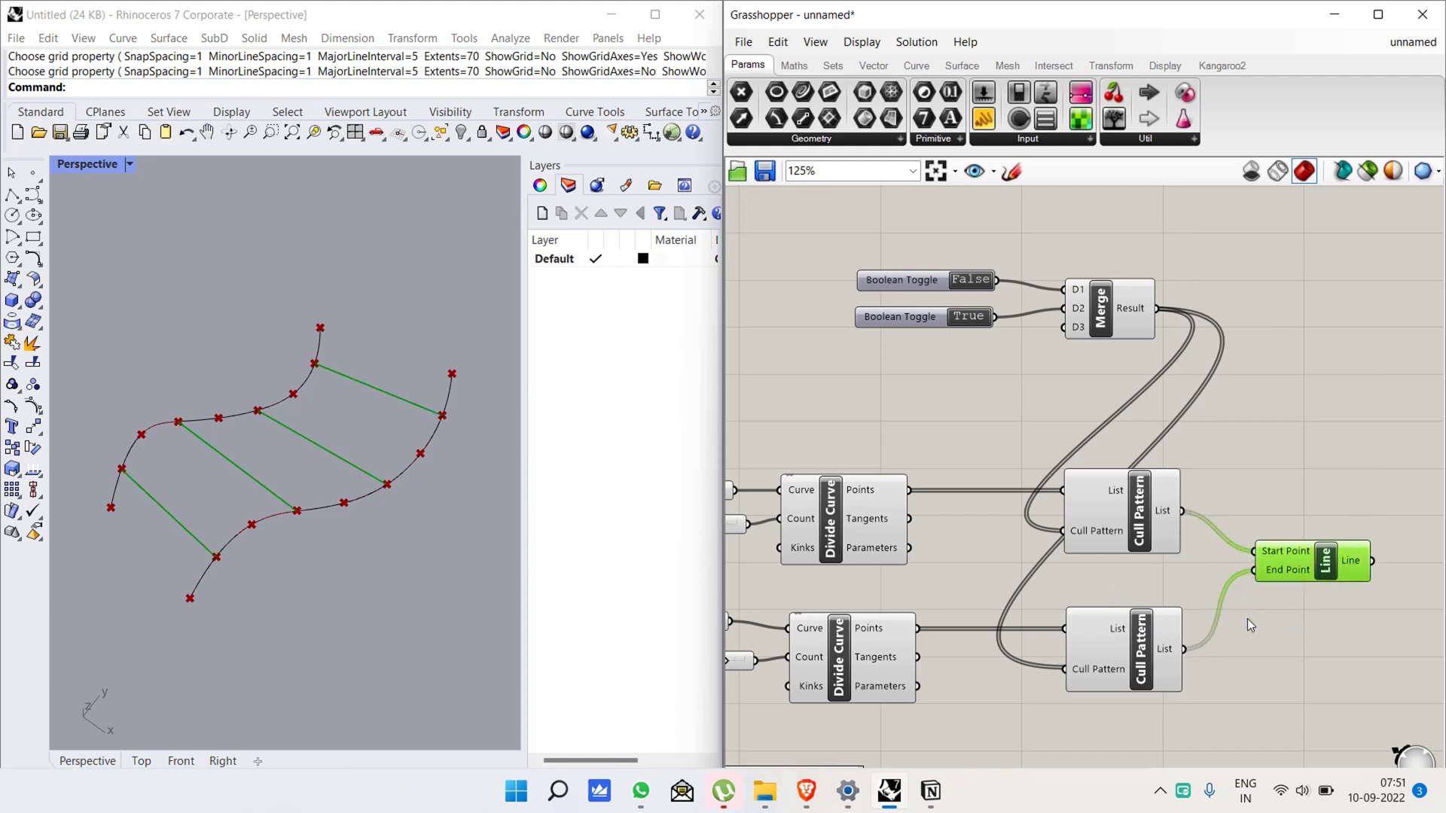
{"action": "right_click_drag", "start_coordinate": [99, 662], "coordinate": [232, 630]}
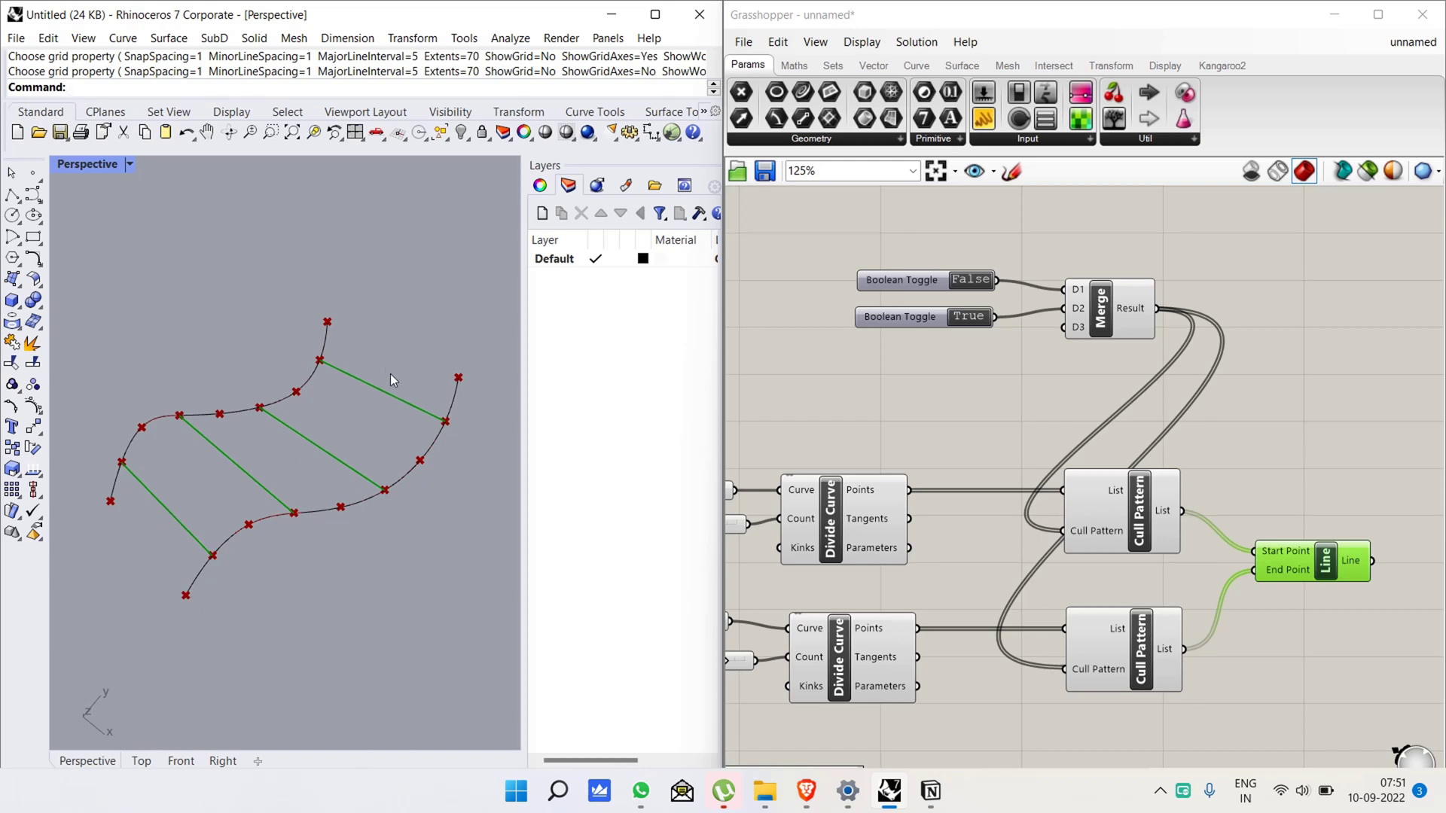
- Duplicate the True toggle and connect it to Merge's D input for a False/True/True pattern
{"action": "left_click", "coordinate": [914, 372]}
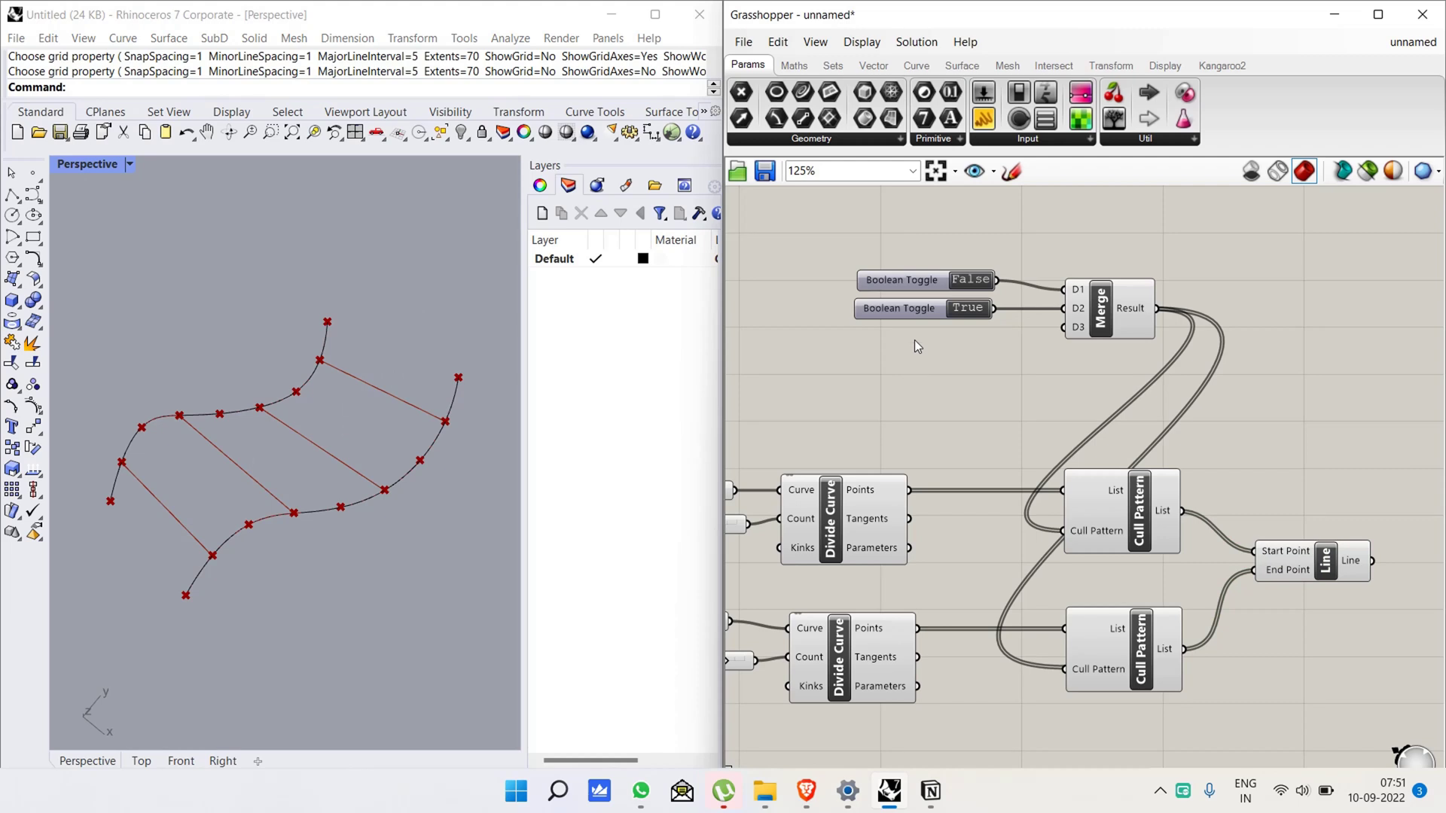
{"action": "left_click", "coordinate": [915, 310]}
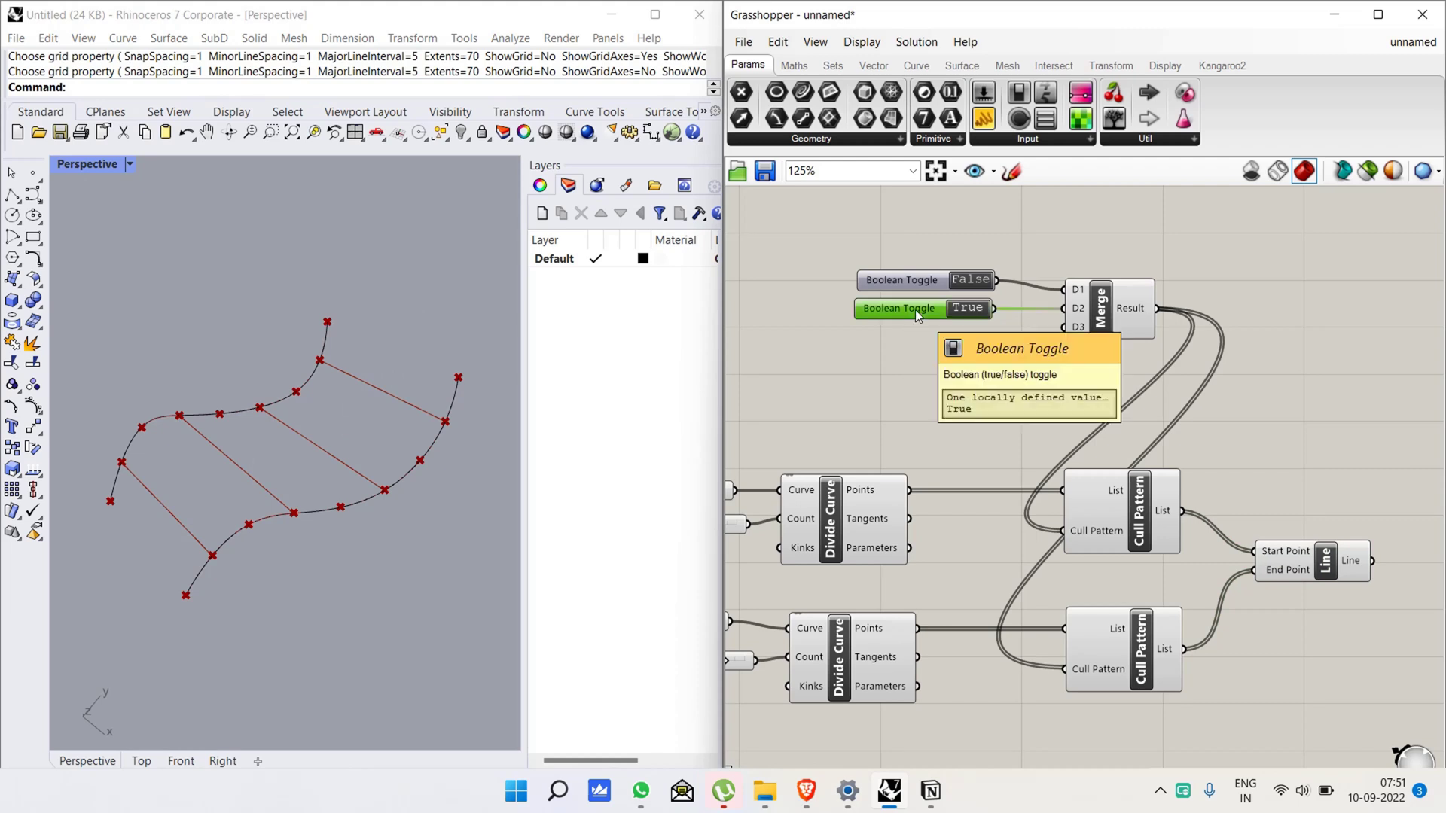
{"action": "left_click_drag", "start_coordinate": [915, 310], "coordinate": [1063, 328]}
{"action": "left_click", "coordinate": [124, 640]}
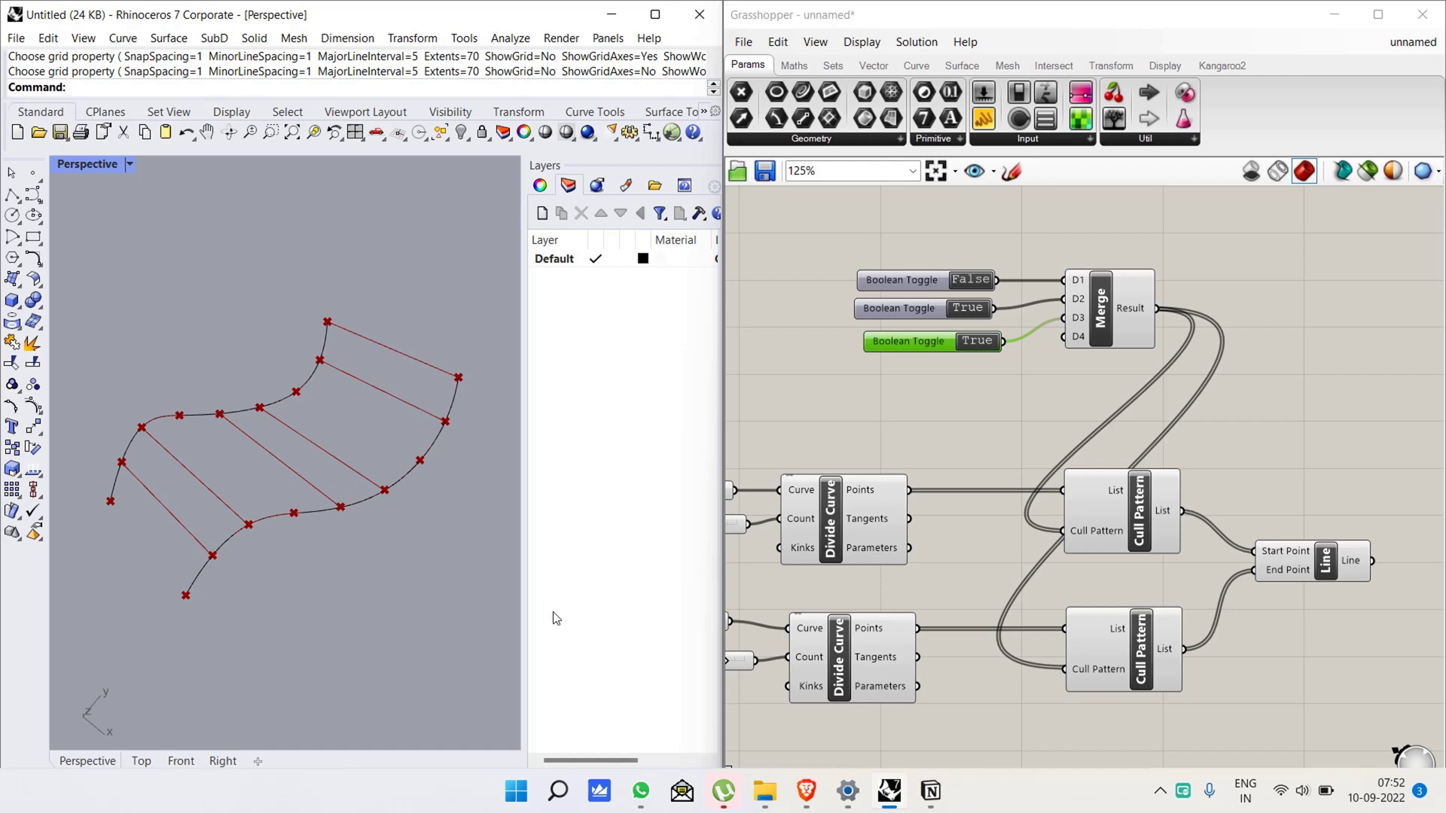
{"action": "scroll", "coordinate": [1060, 372], "scroll_direction": "down", "scroll_amount": 3}
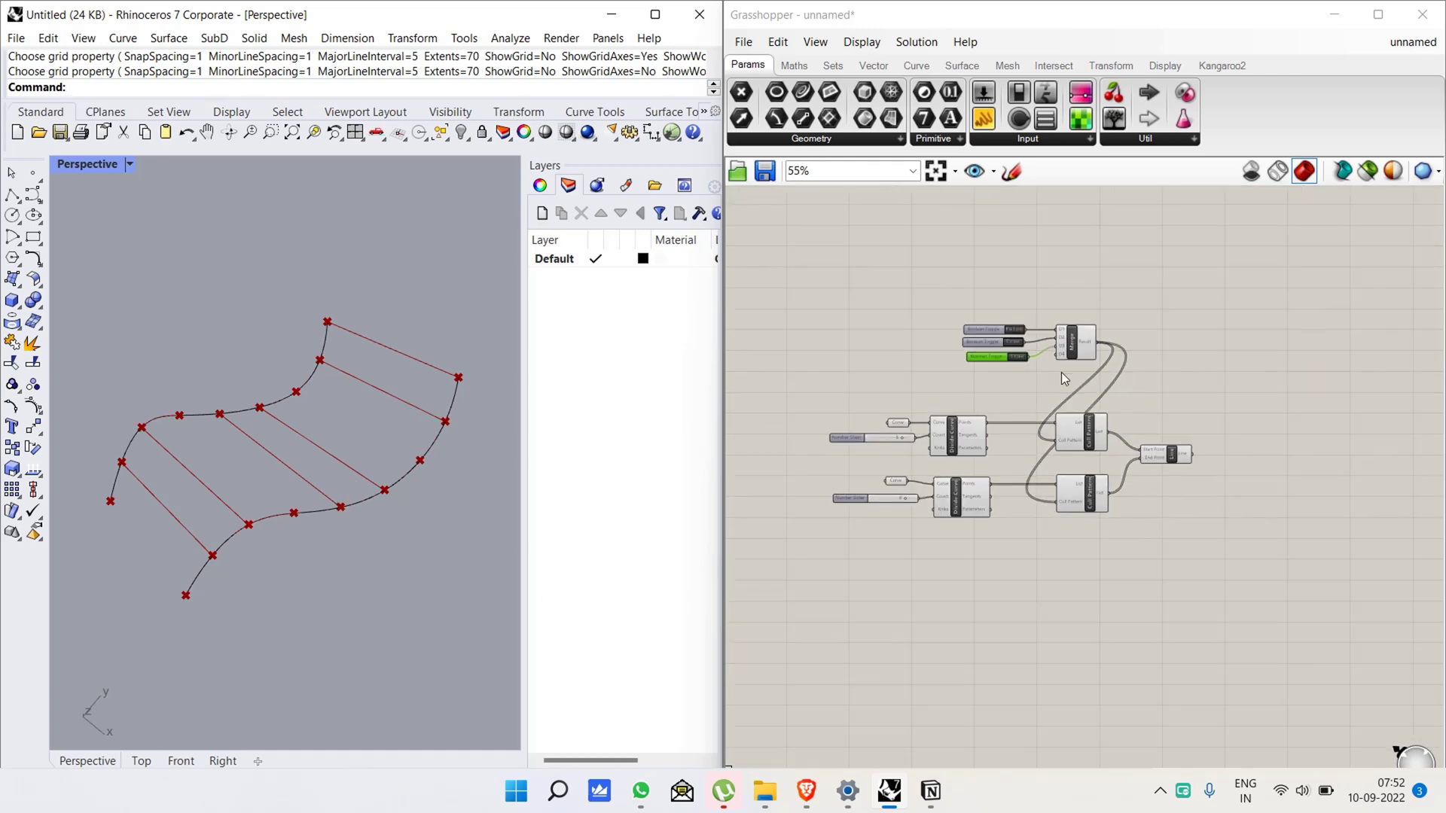
{"action": "scroll", "coordinate": [1037, 503], "scroll_direction": "up", "scroll_amount": 2}
{"action": "left_click", "coordinate": [1057, 578]}
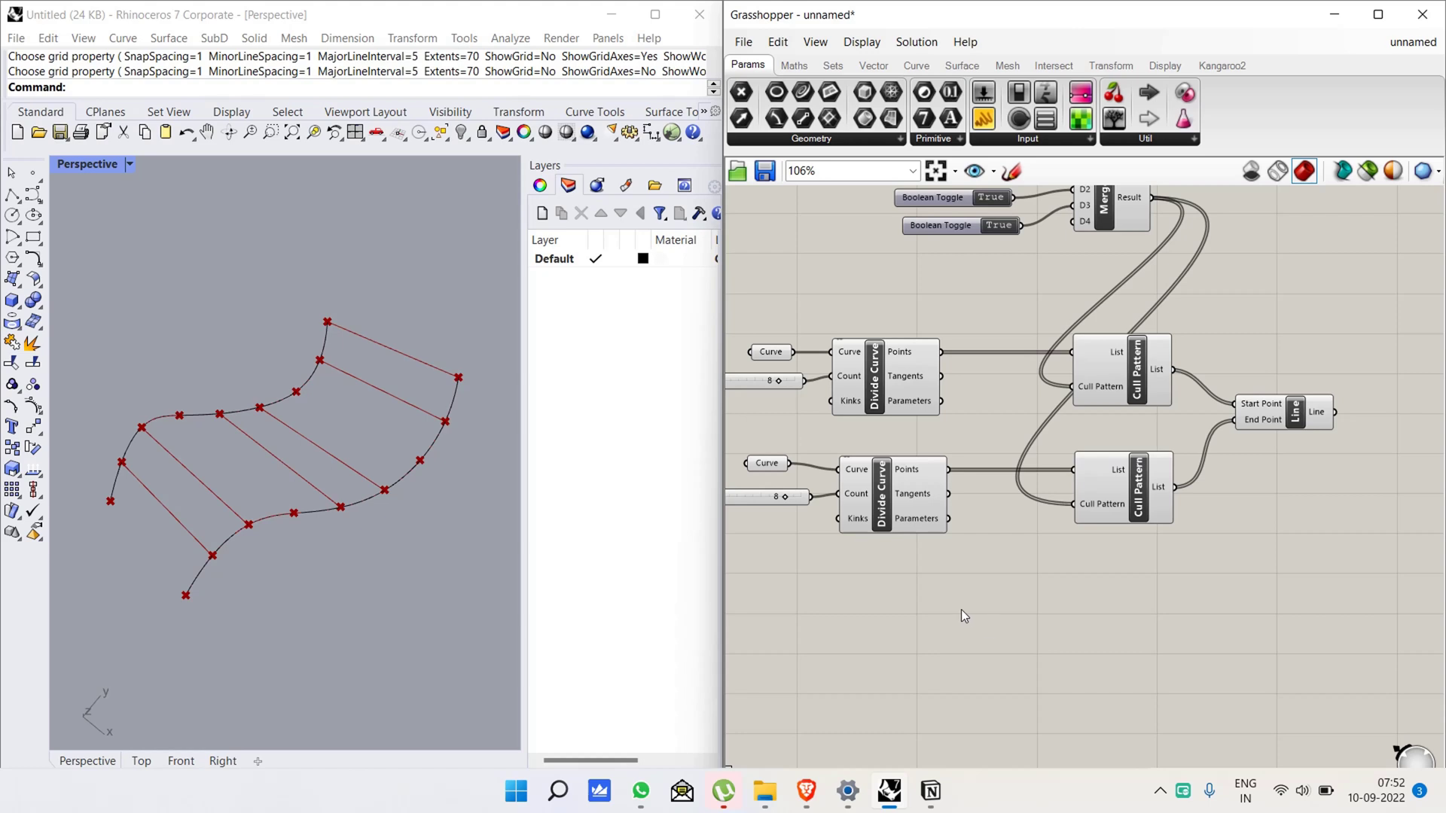
- Add a Panel reading 'true' and 'false' and wire it to the lower Cull Pattern's pattern input
{"action": "scroll", "coordinate": [962, 580], "scroll_direction": "down", "scroll_amount": 3}
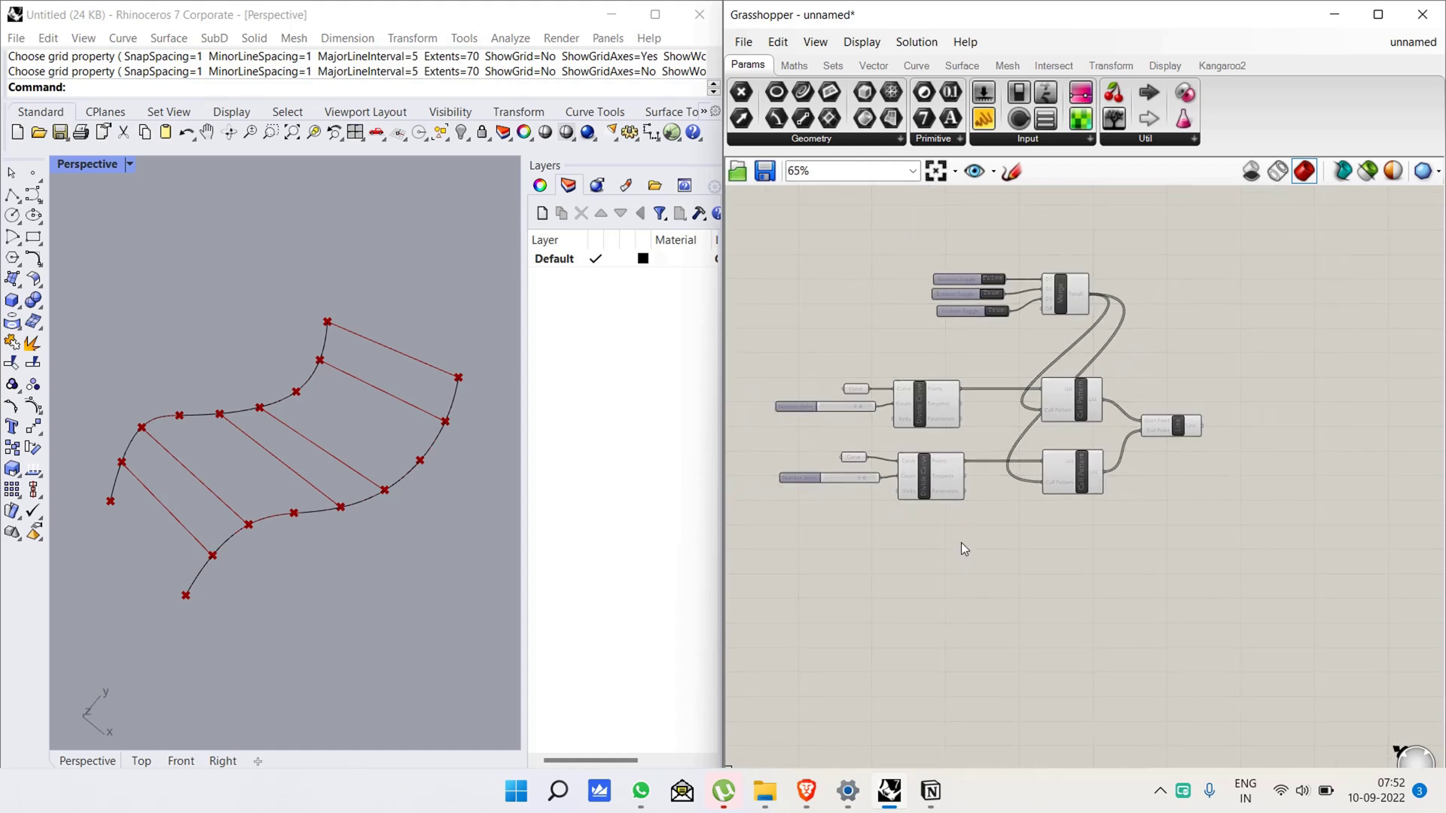
{"action": "double_click", "coordinate": [961, 561]}
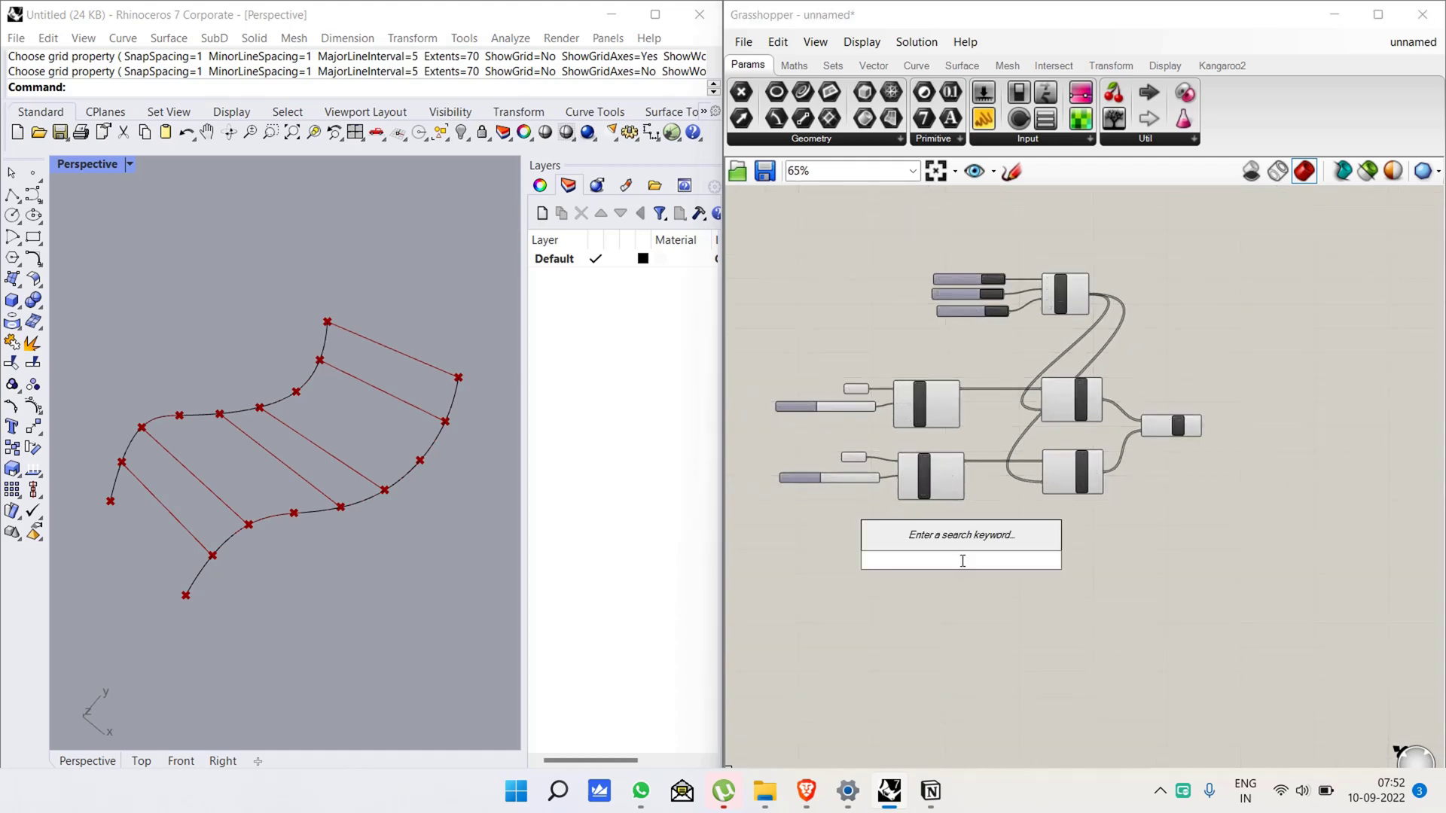
{"action": "type", "text": "panel"}
{"action": "key", "text": "Return"}
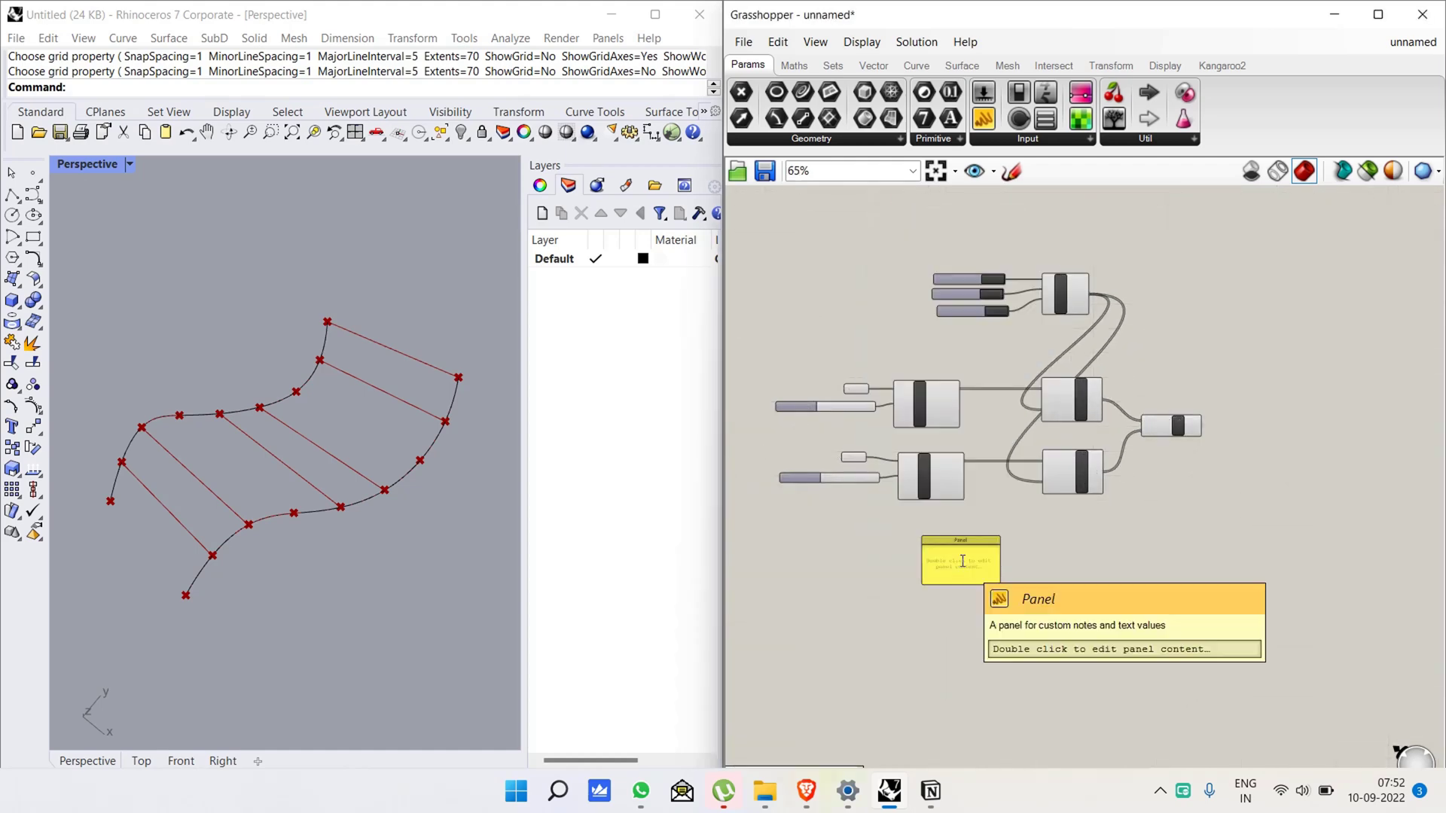
{"action": "scroll", "coordinate": [961, 559], "scroll_direction": "up", "scroll_amount": 3}
{"action": "double_click", "coordinate": [951, 572]}
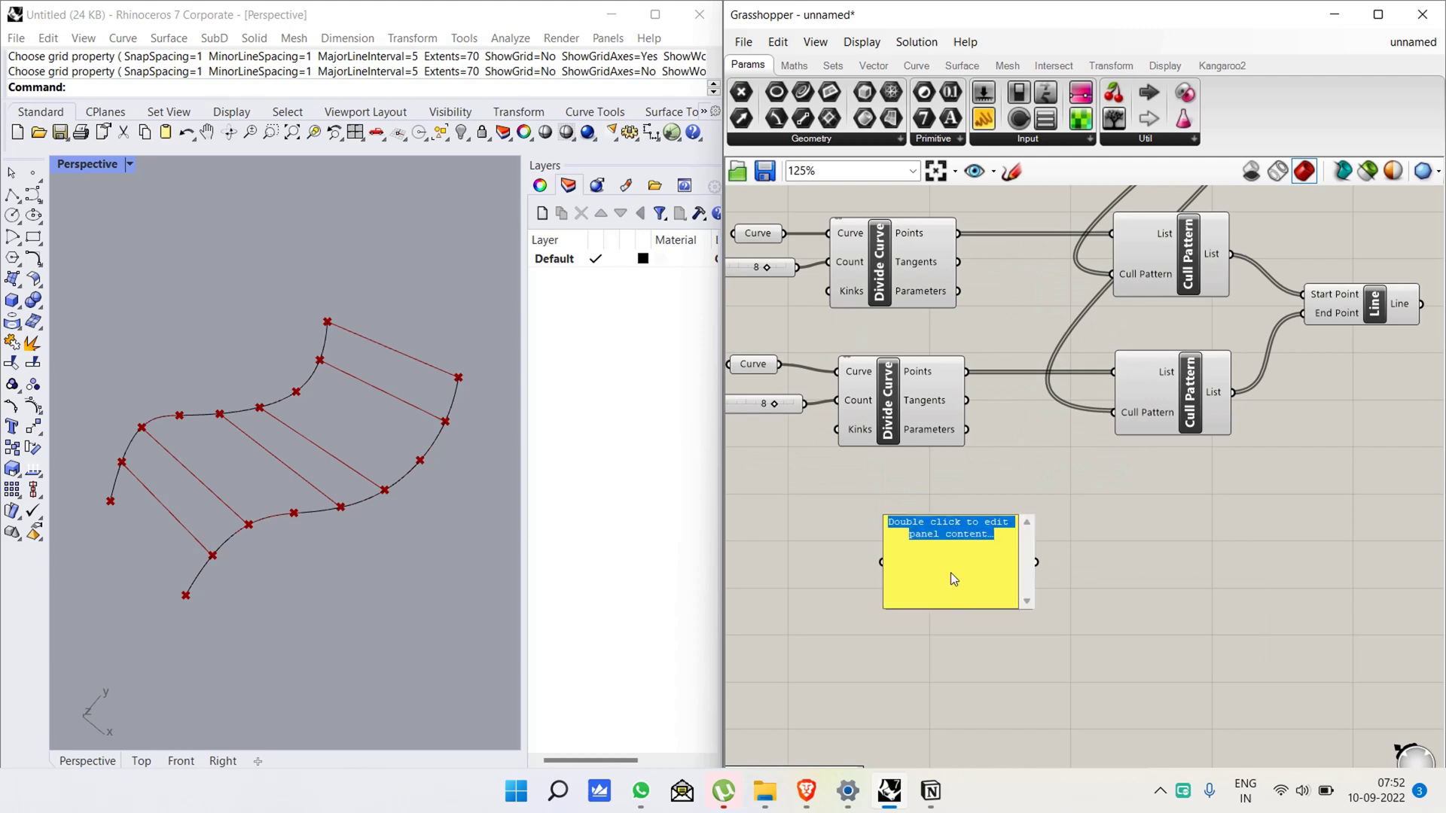
{"action": "type", "text": "true "}
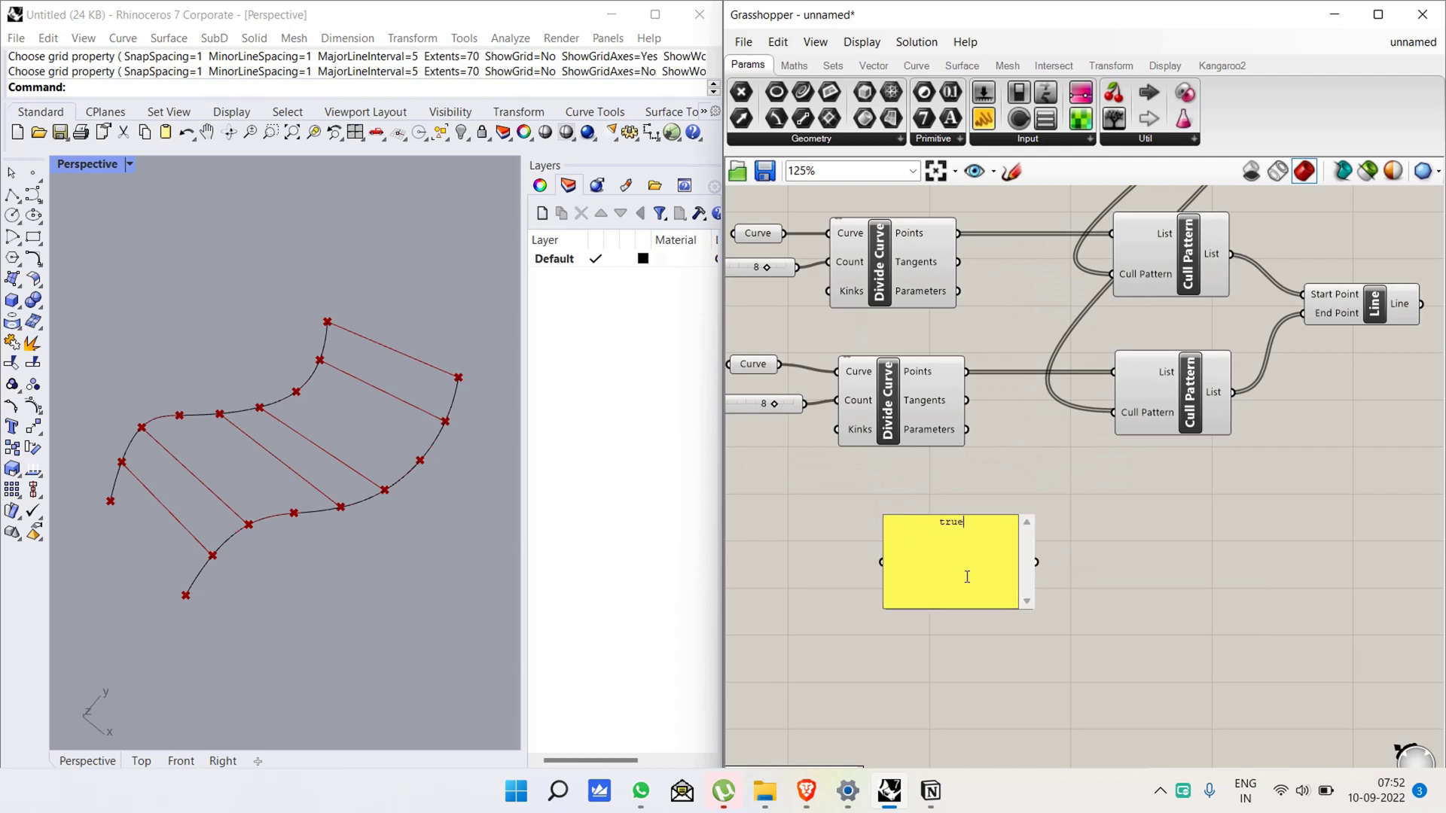
{"action": "type", "text": "false"}
{"action": "left_click", "coordinate": [1078, 647]}
{"action": "left_click_drag", "start_coordinate": [1036, 562], "coordinate": [1115, 413]}
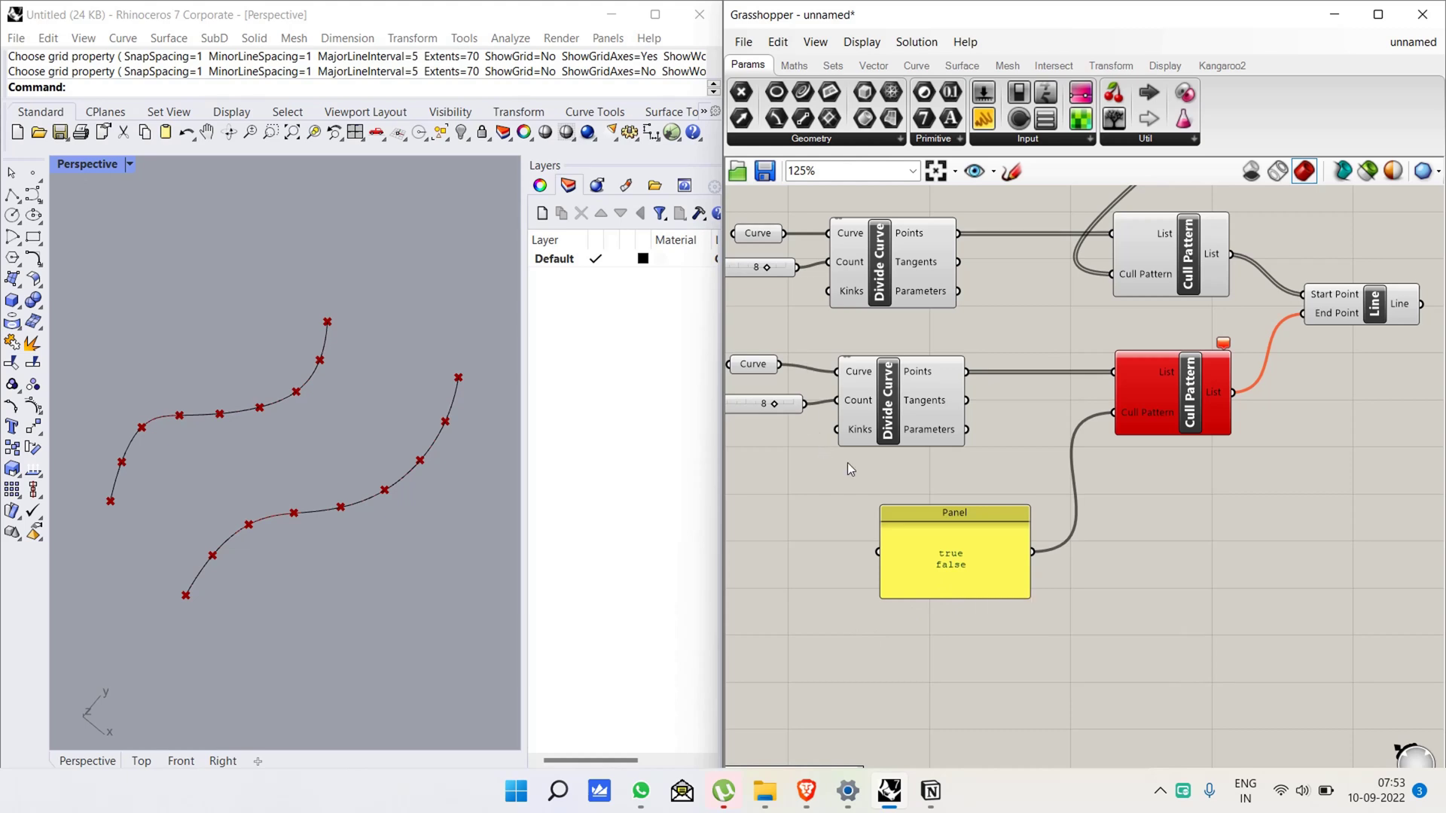
- Enable Multiline Data on the true/false Panel and wire it to the upper Cull Pattern too
{"action": "left_click", "coordinate": [962, 517]}
{"action": "right_click", "coordinate": [961, 516]}
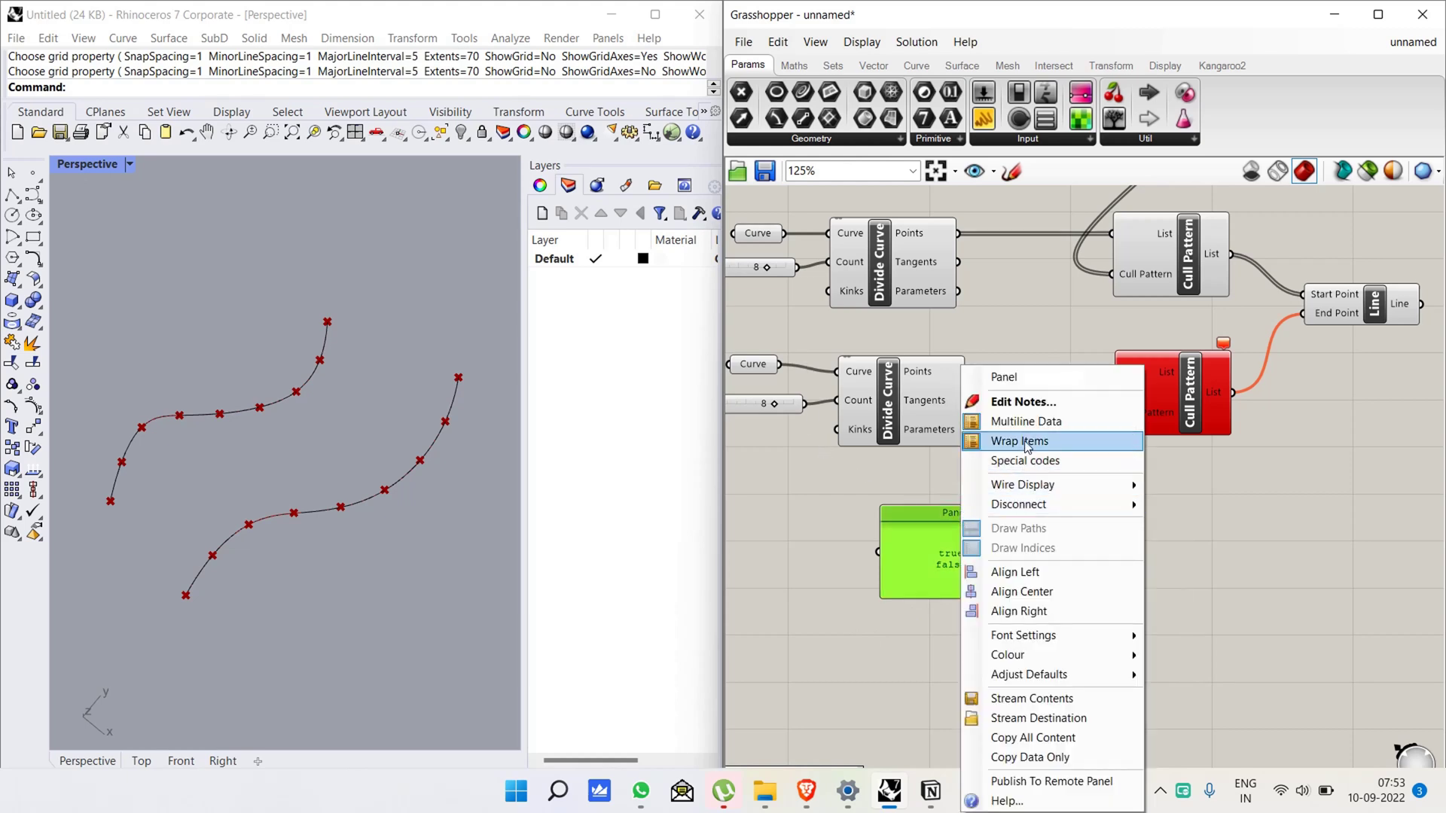
{"action": "left_click", "coordinate": [1042, 423]}
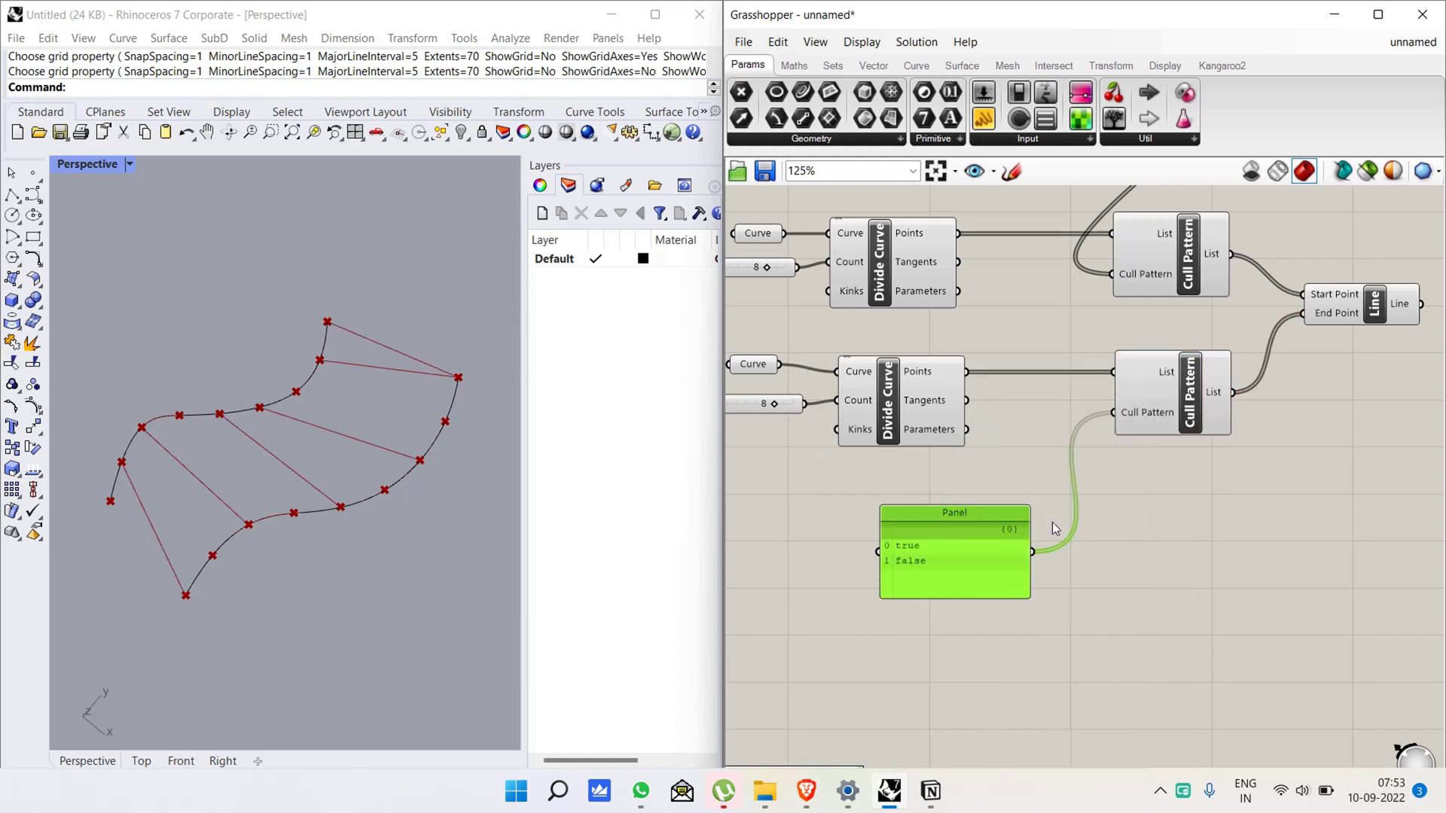
{"action": "left_click_drag", "start_coordinate": [1035, 553], "coordinate": [1113, 275]}
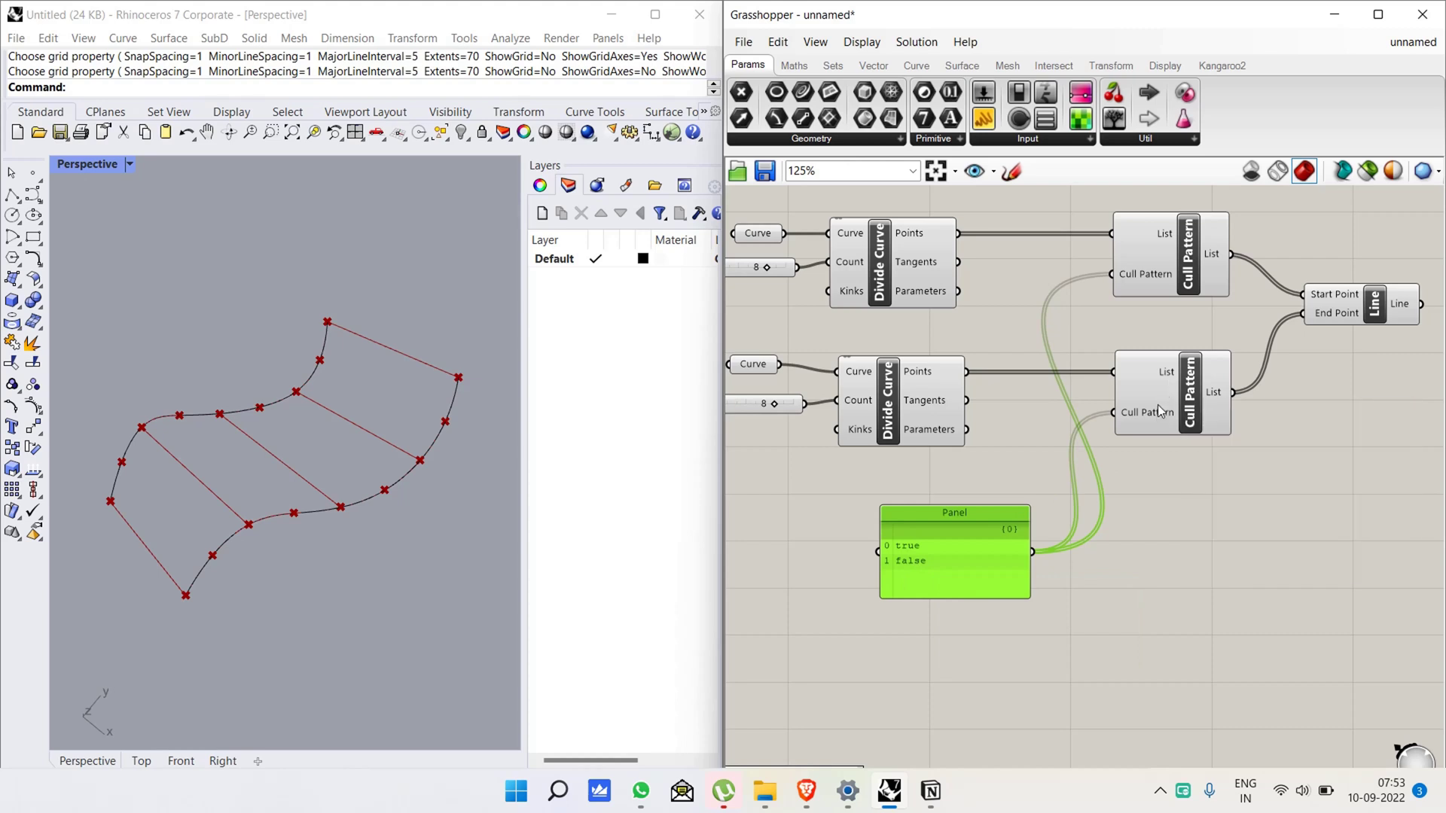
{"action": "left_click", "coordinate": [129, 500]}
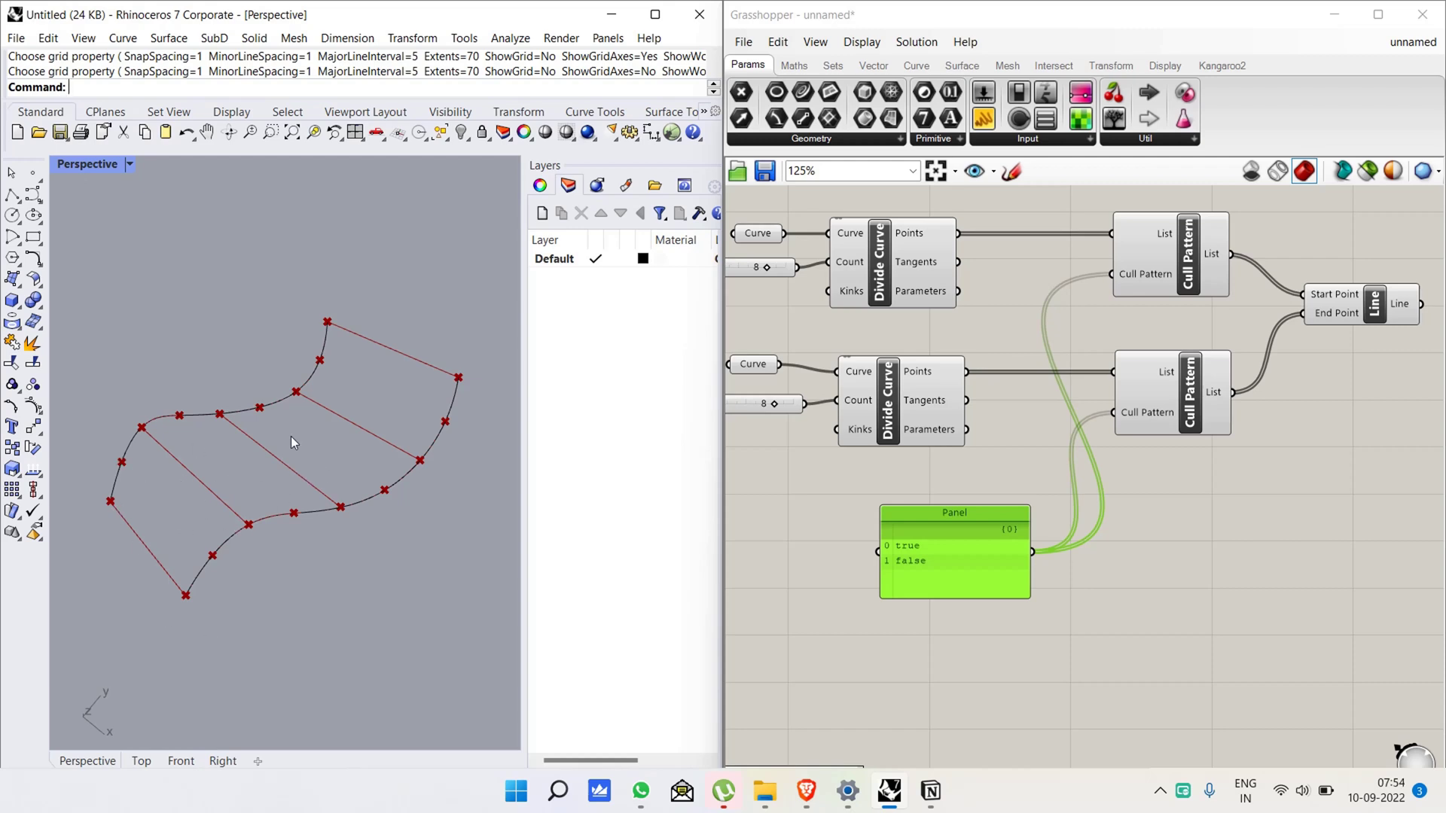
{"action": "left_click", "coordinate": [1017, 625]}
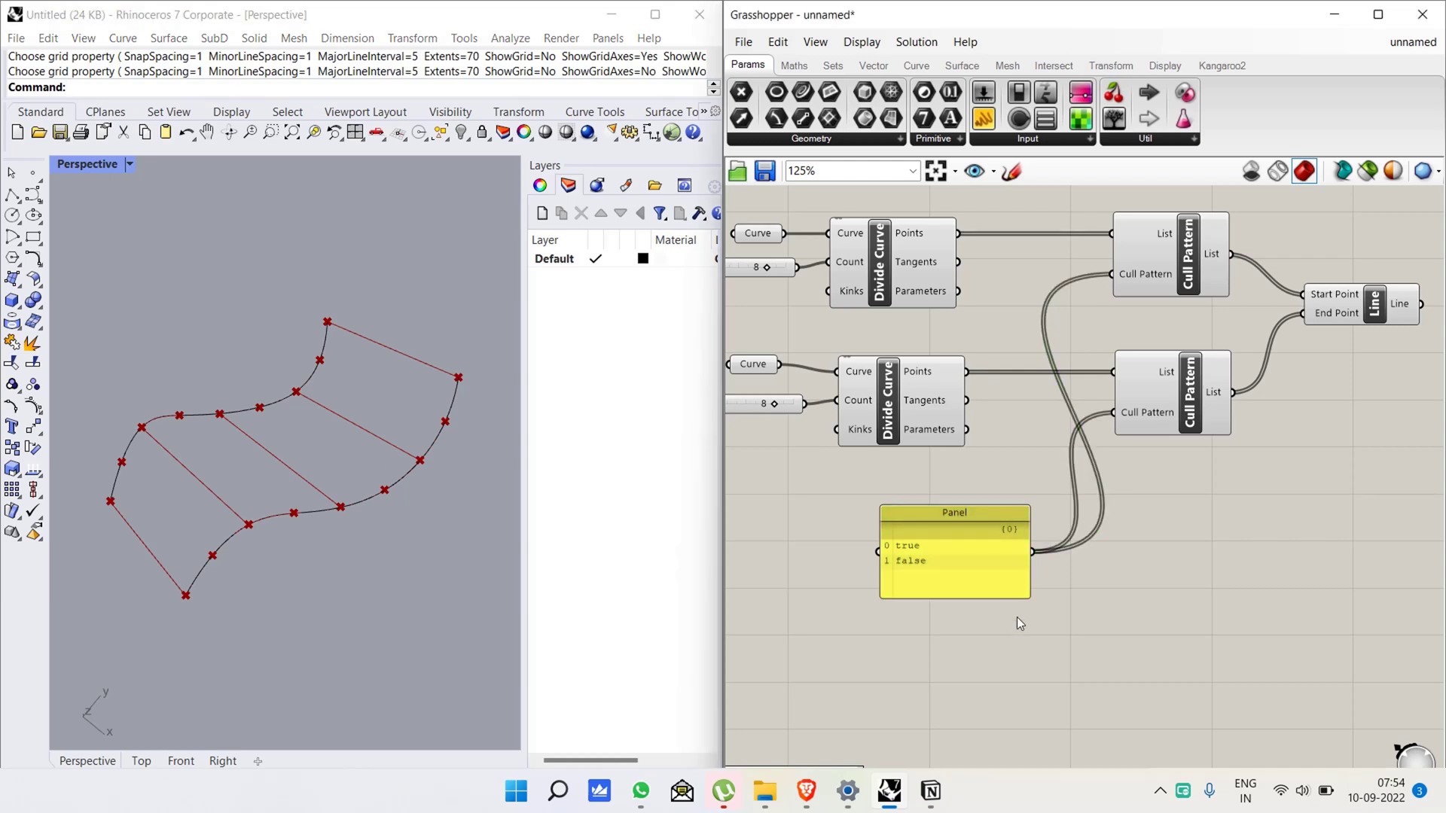
{"action": "left_click", "coordinate": [154, 474]}
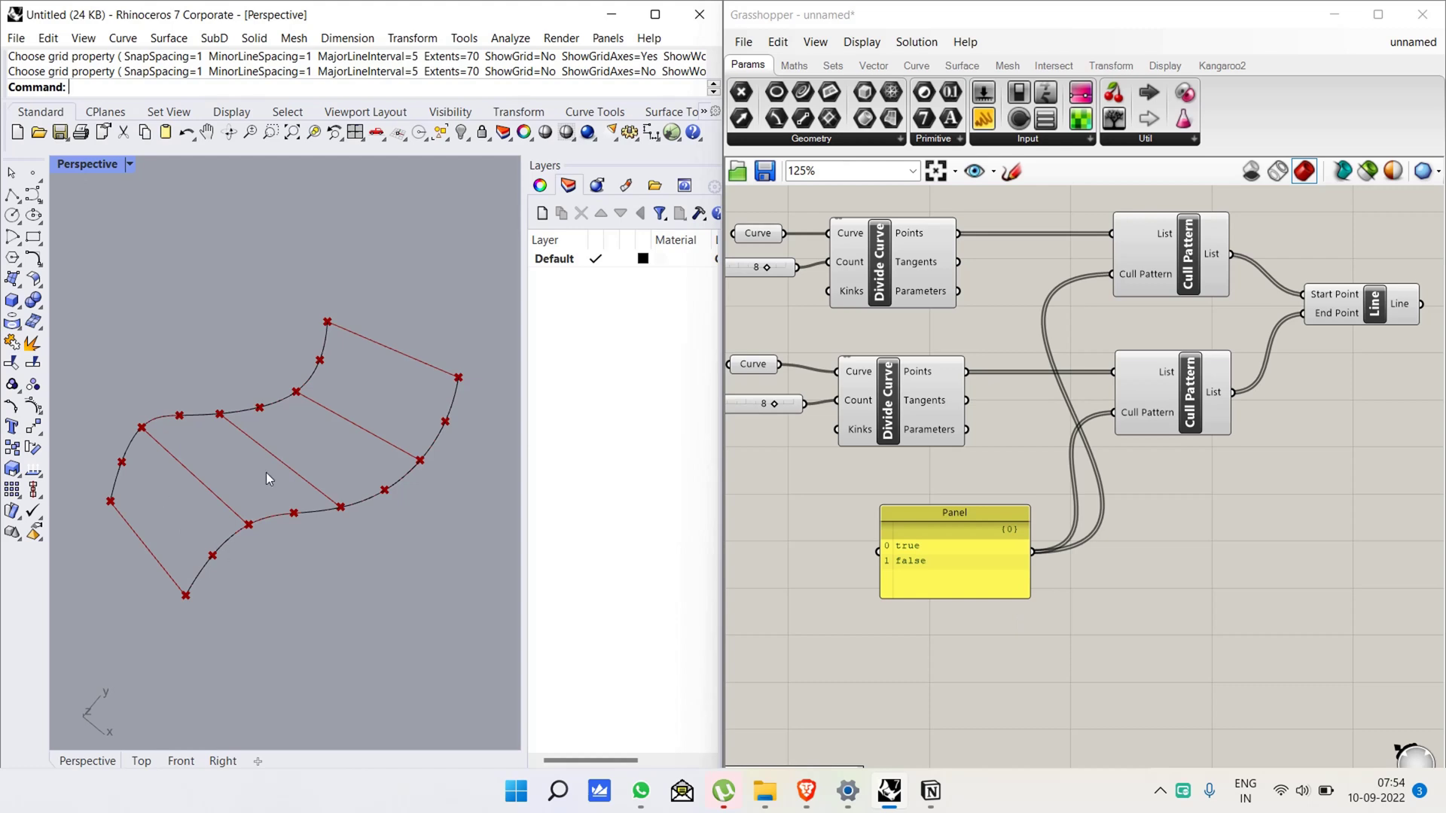